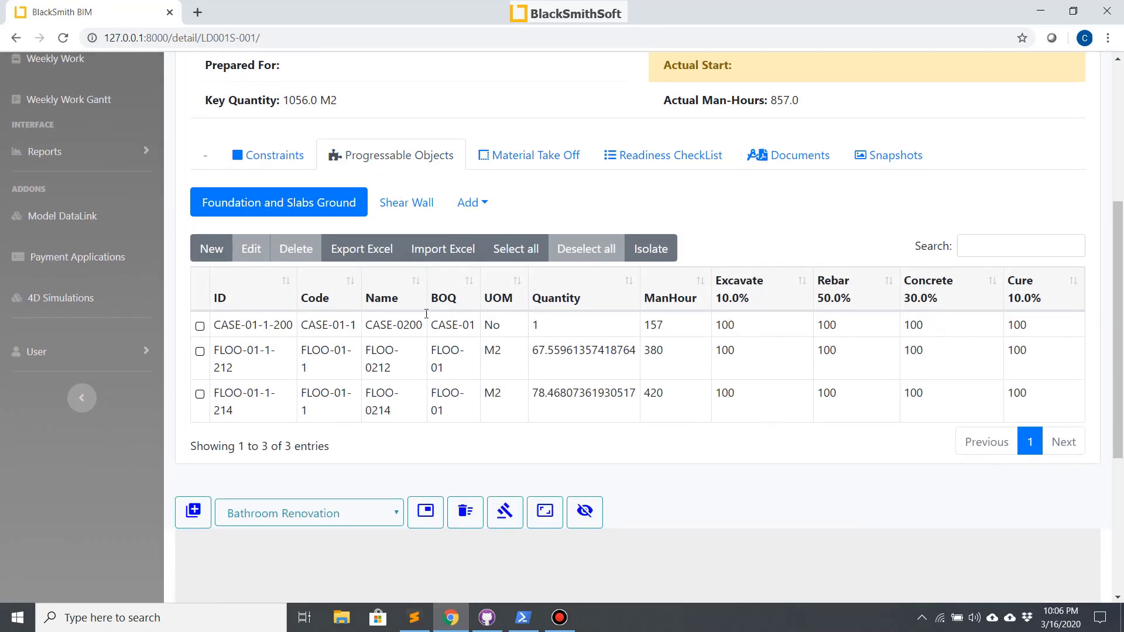
{"action": "scroll", "coordinate": [705, 263], "scroll_direction": "down", "scroll_amount": 5}
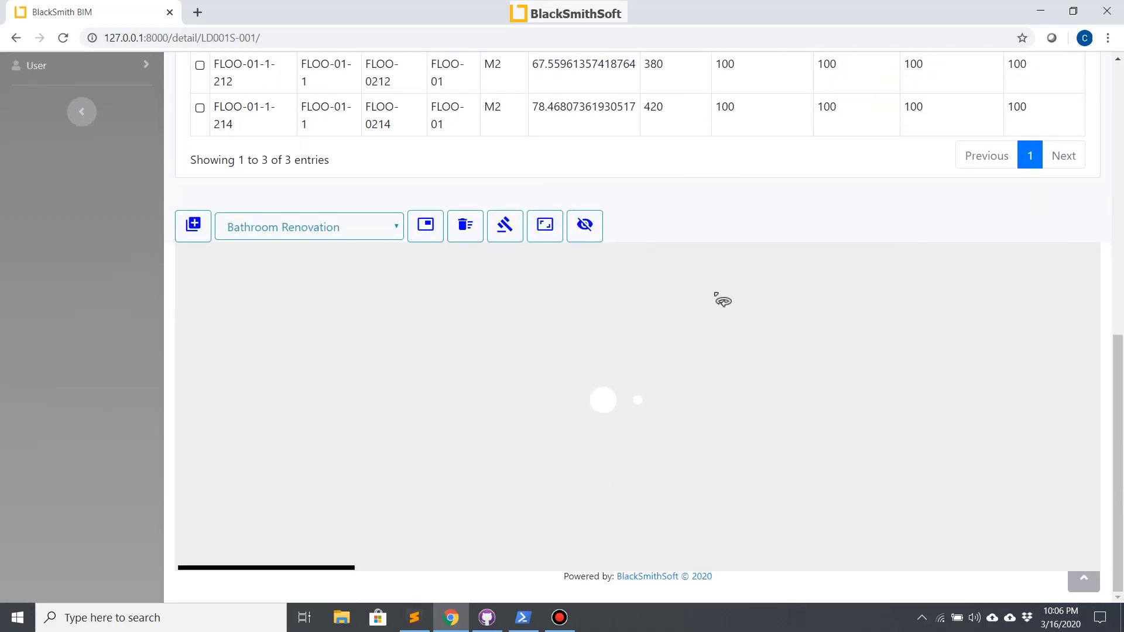
{"action": "scroll", "coordinate": [720, 298], "scroll_direction": "up", "scroll_amount": 5}
{"action": "scroll", "coordinate": [615, 221], "scroll_direction": "up", "scroll_amount": 5}
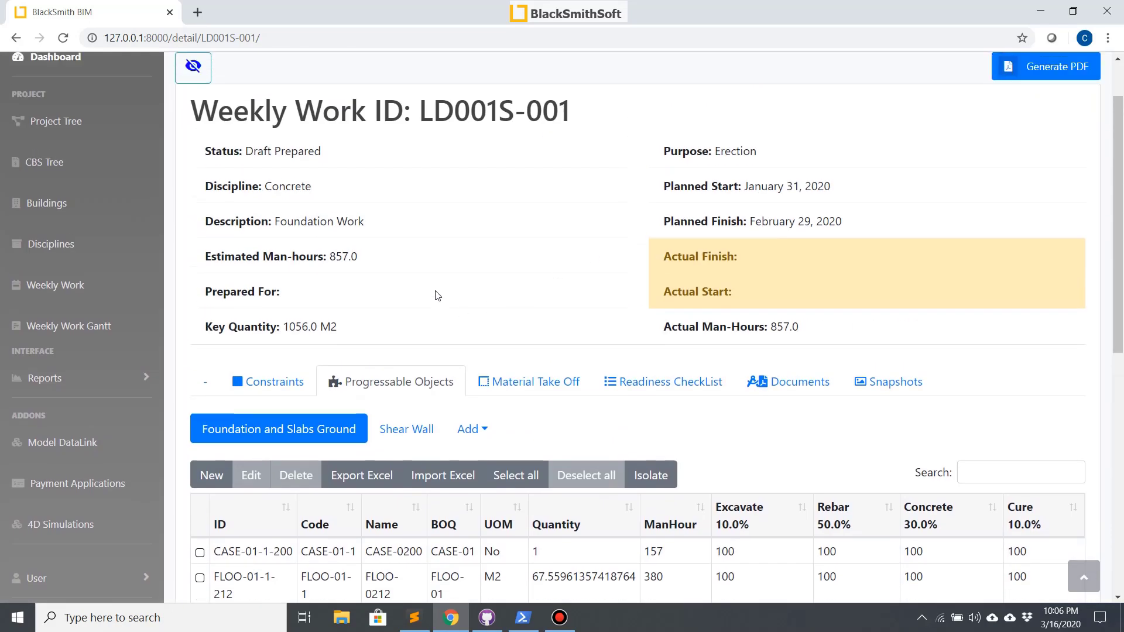
{"action": "scroll", "coordinate": [380, 264], "scroll_direction": "down", "scroll_amount": 3}
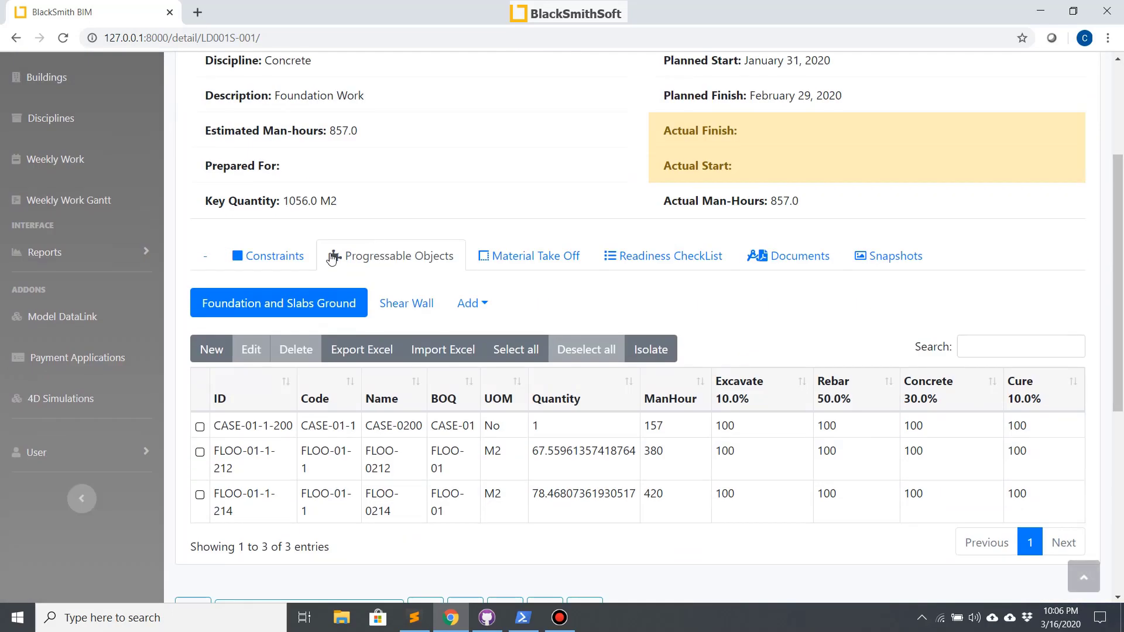
Step: Open the payment applications of project BLD001 and start creating a new one
{"action": "left_click", "coordinate": [98, 358]}
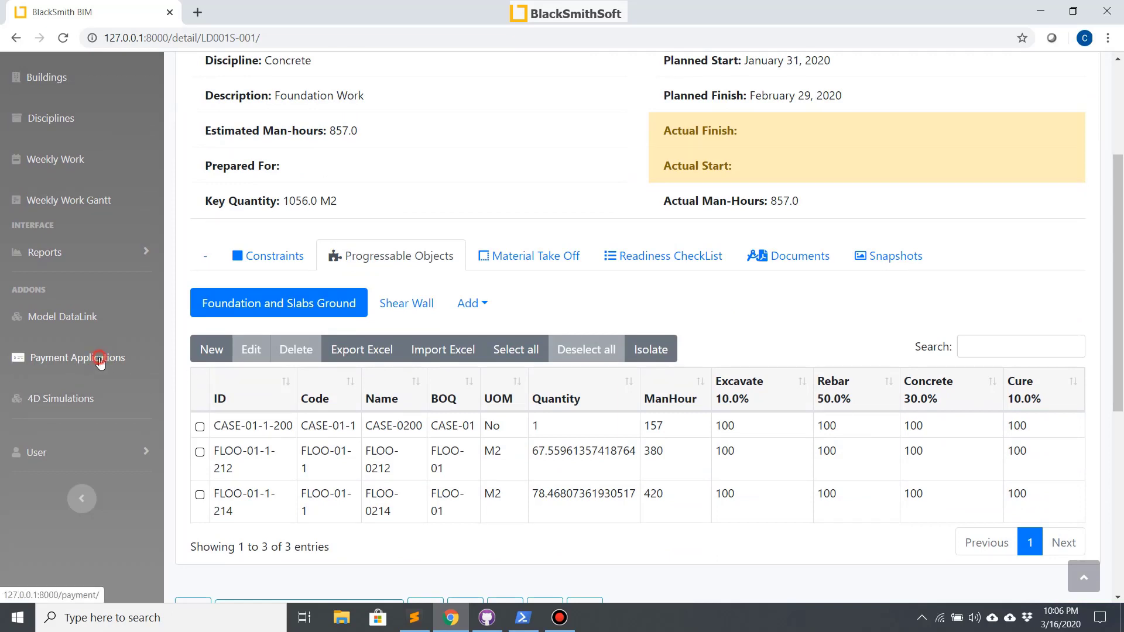
{"action": "scroll", "coordinate": [466, 322], "scroll_direction": "down", "scroll_amount": 2}
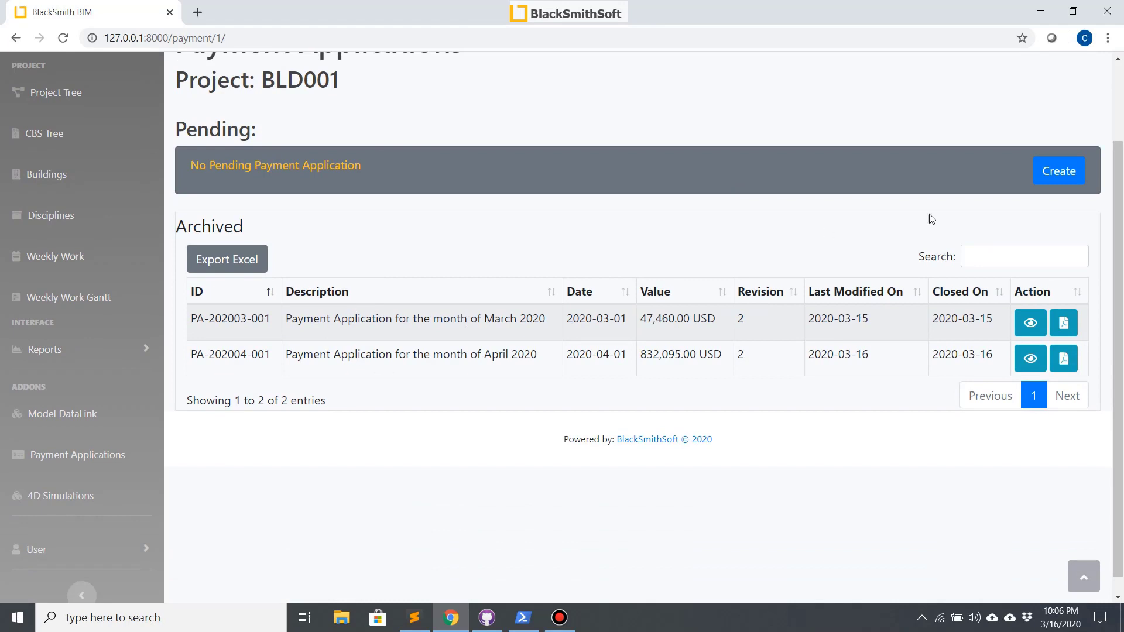
{"action": "left_click", "coordinate": [1058, 171]}
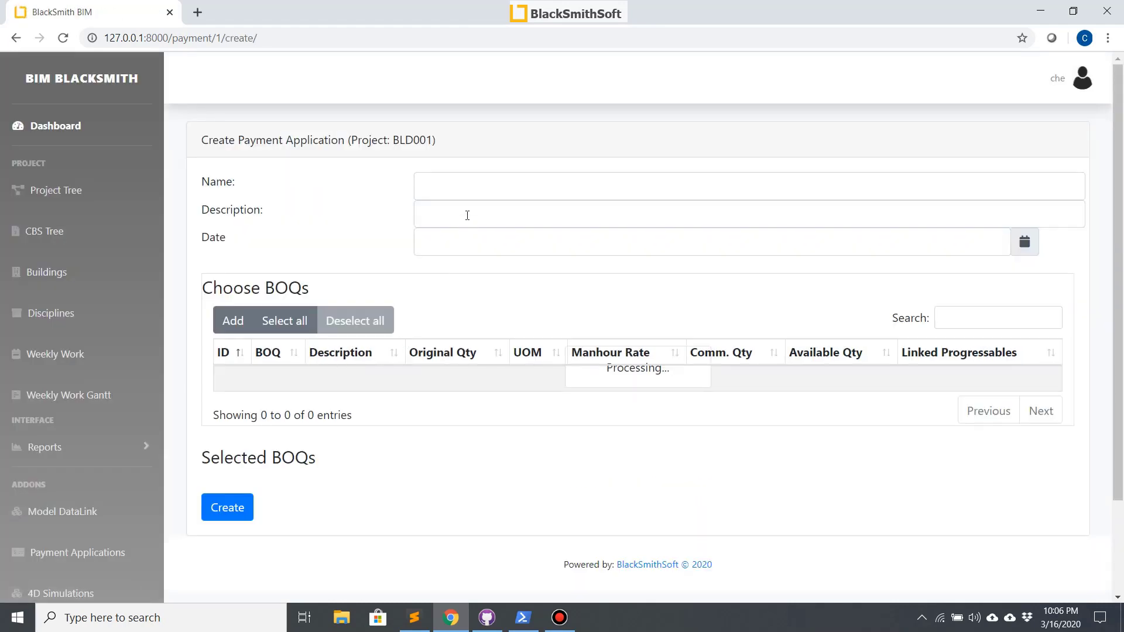
Step: Name the new payment application PA-202005-001
{"action": "left_click", "coordinate": [460, 186]}
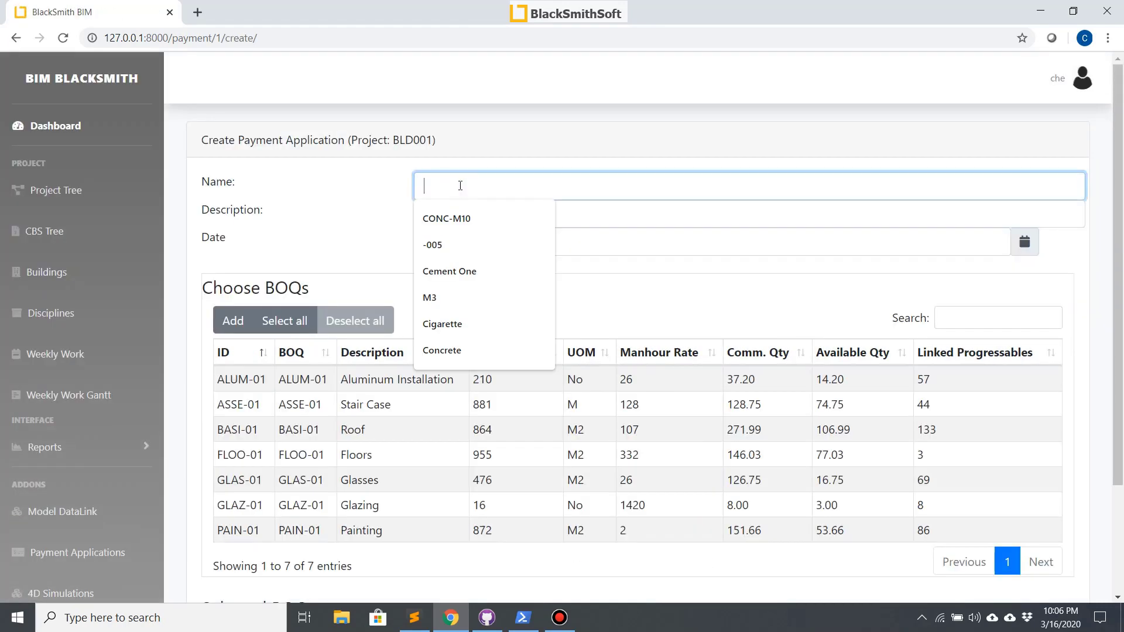
{"action": "type", "text": "PA"}
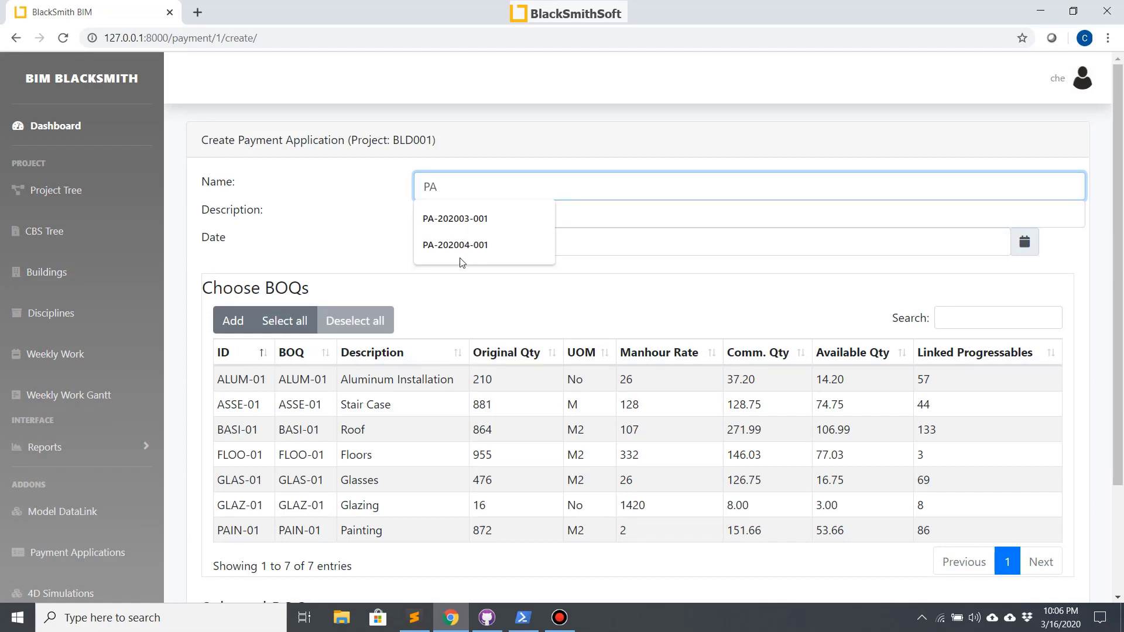
{"action": "left_click", "coordinate": [460, 245]}
{"action": "left_click_drag", "start_coordinate": [473, 187], "coordinate": [480, 187]}
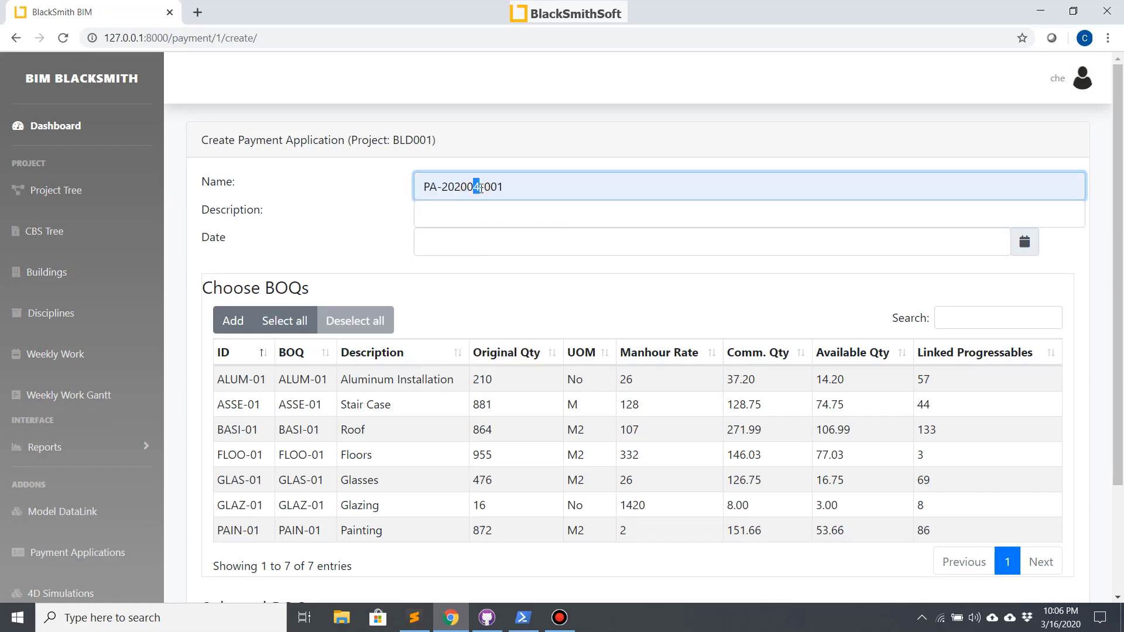
{"action": "type", "text": "5"}
{"action": "left_click", "coordinate": [498, 187]}
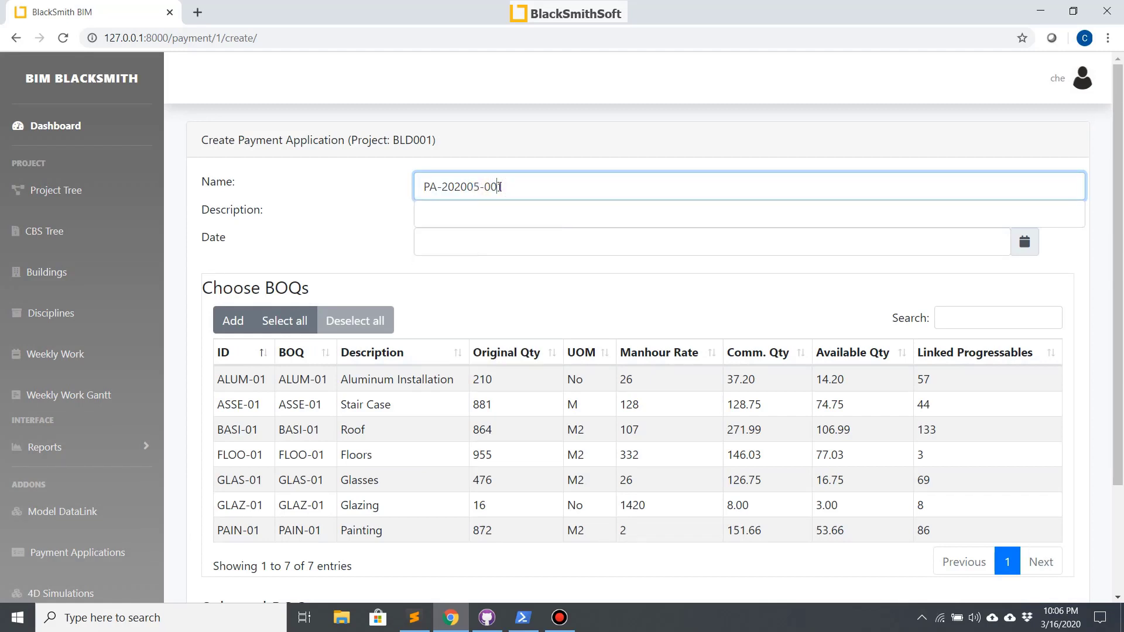
{"action": "left_click_drag", "start_coordinate": [499, 187], "coordinate": [506, 186]}
Step: Enter the description "Payment Application for the month of April 2020"
{"action": "left_click", "coordinate": [451, 215]}
{"action": "left_click", "coordinate": [454, 215]}
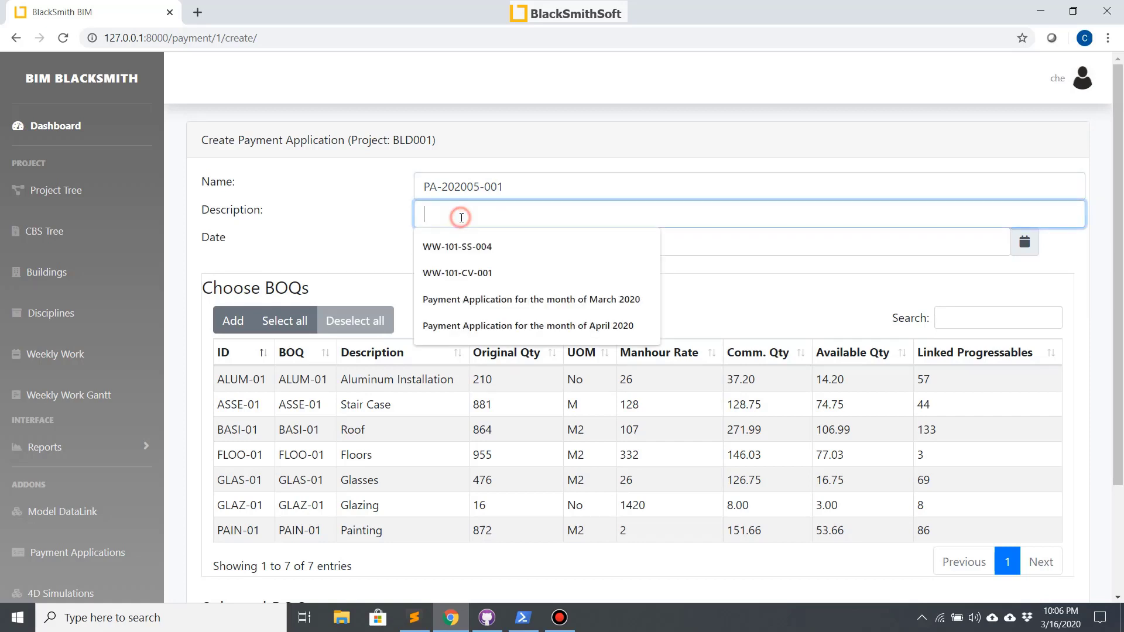
{"action": "left_click", "coordinate": [577, 300]}
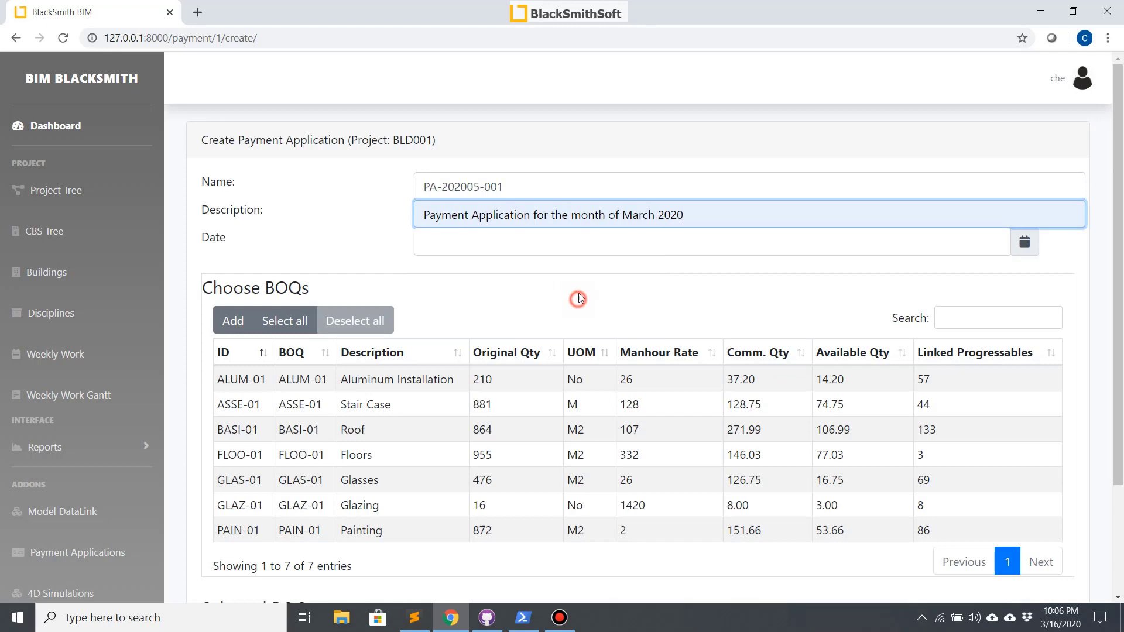
{"action": "double_click", "coordinate": [639, 215]}
{"action": "type", "text": "April"}
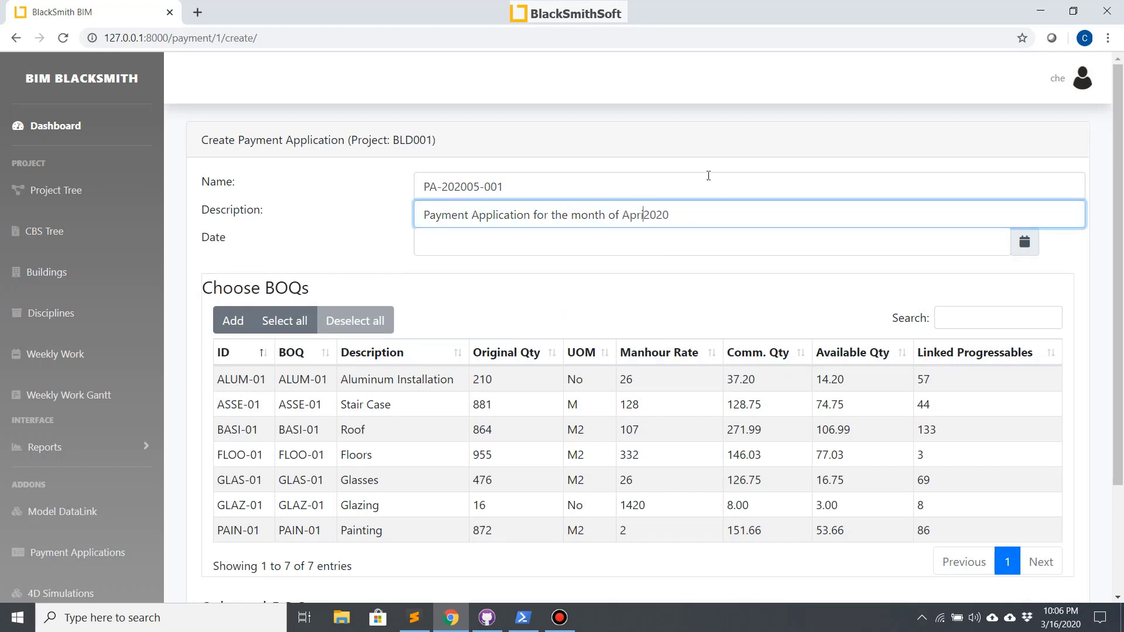
Step: Set the payment application's date to 2020-04-01
{"action": "left_click", "coordinate": [1024, 242]}
{"action": "left_click", "coordinate": [563, 273]}
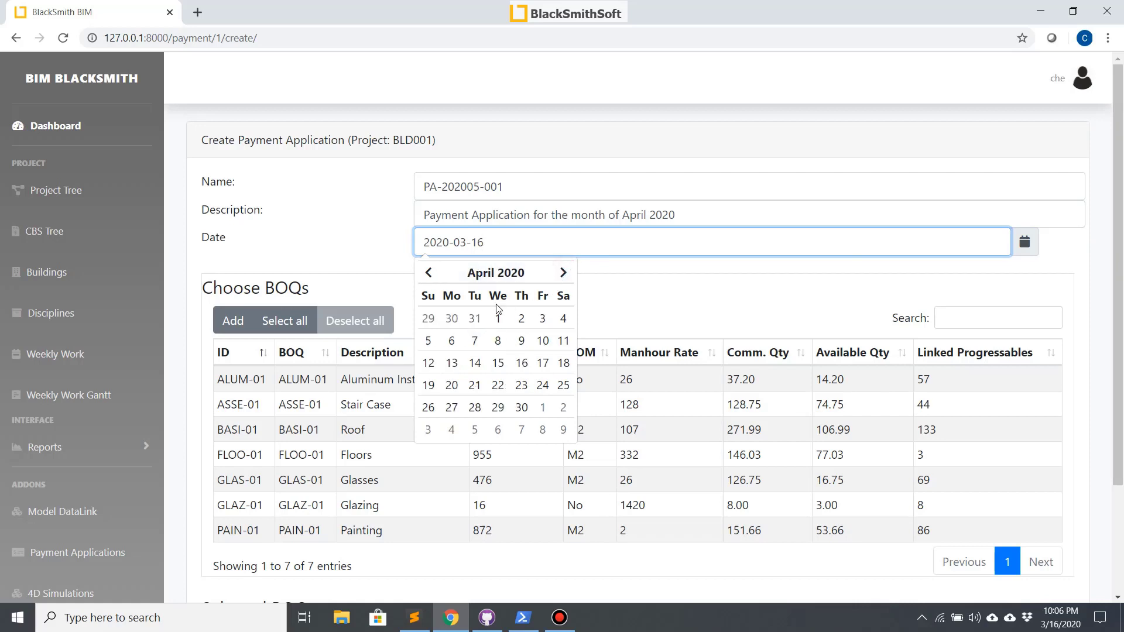
{"action": "left_click", "coordinate": [498, 318]}
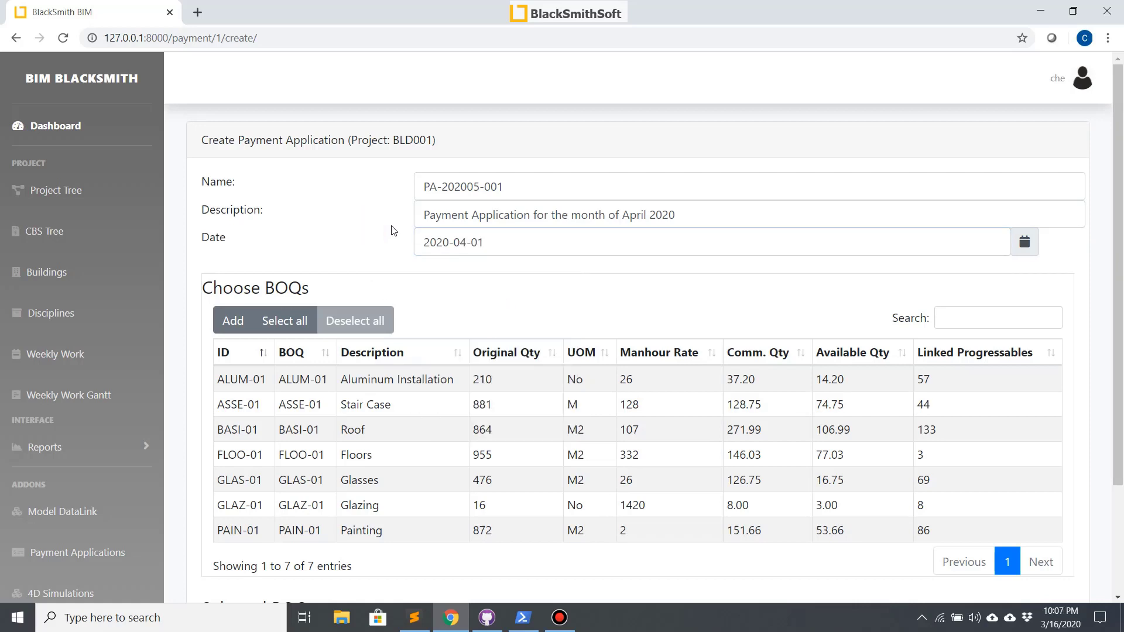
{"action": "scroll", "coordinate": [392, 230], "scroll_direction": "down", "scroll_amount": 3}
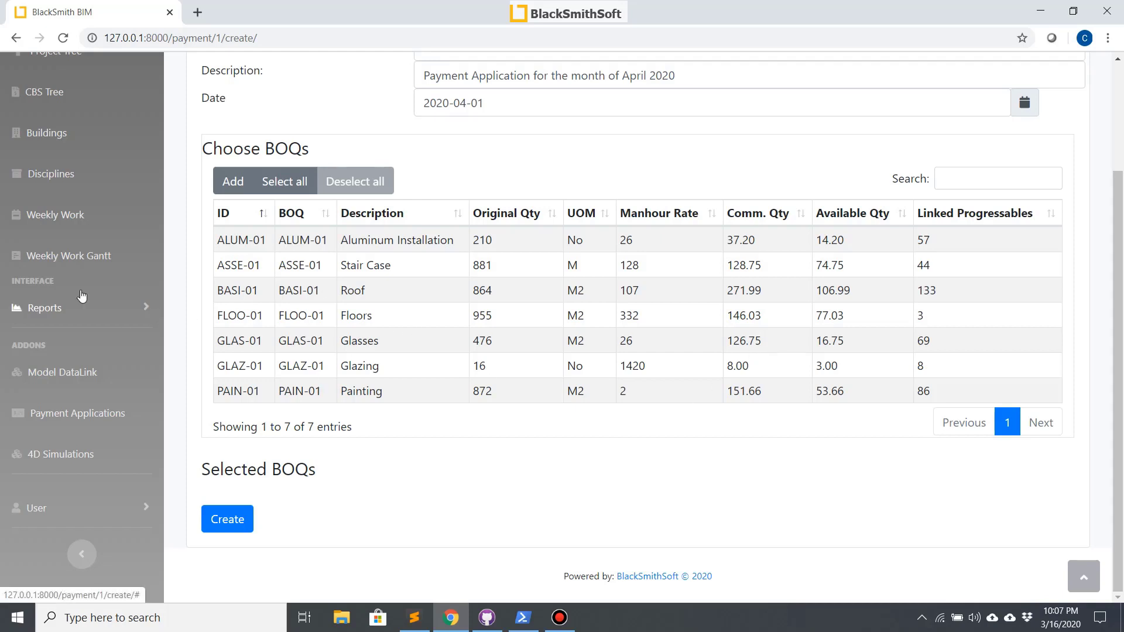
Step: Open the weekly work list in a new browser tab and search it by name for "windows"
{"action": "left_click", "coordinate": [197, 13]}
{"action": "left_click", "coordinate": [394, 387]}
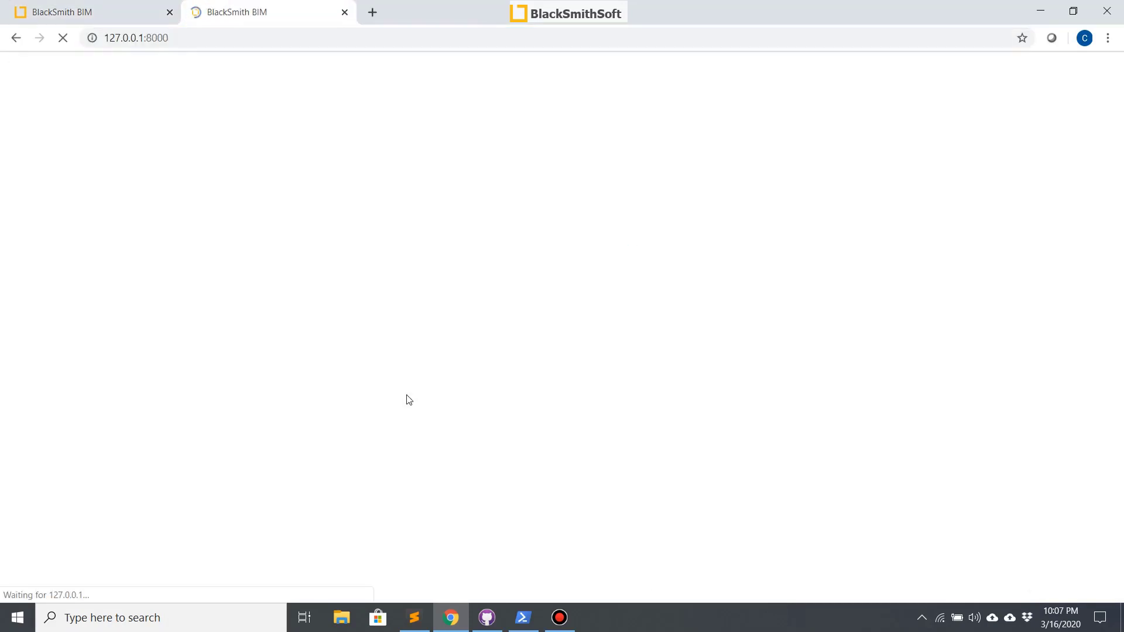
{"action": "left_click", "coordinate": [62, 366]}
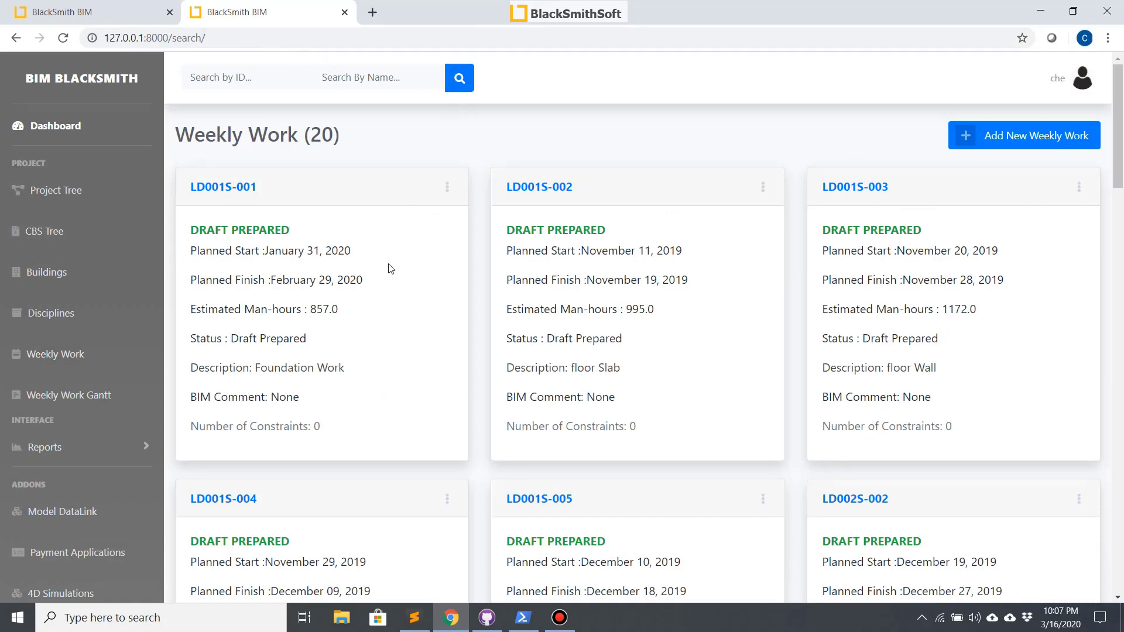
{"action": "left_click", "coordinate": [266, 74]}
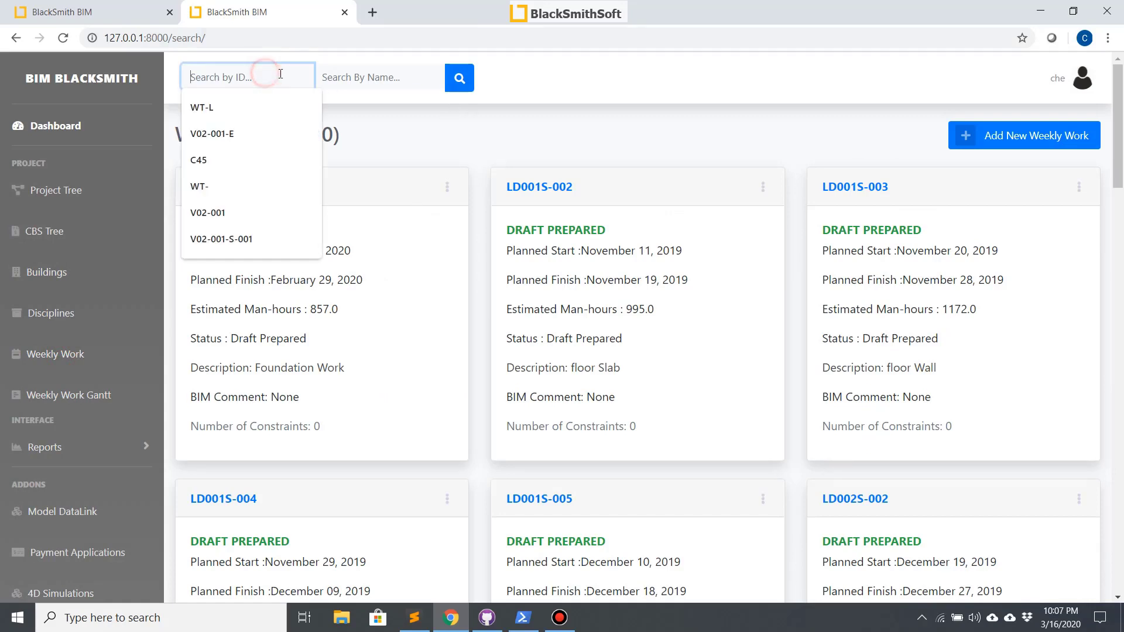
{"action": "left_click", "coordinate": [338, 75]}
{"action": "type", "text": "windows"}
{"action": "key", "text": "Return"}
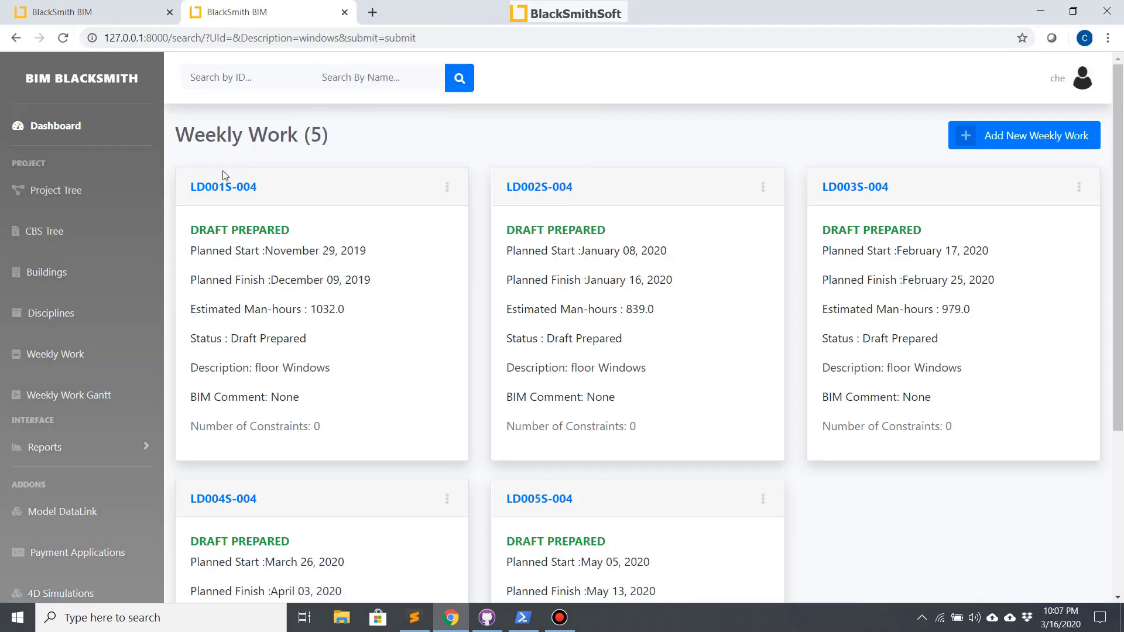
Step: Open weekly work LD001S-004 and examine the BOQ codes and progress of its progressable objects
{"action": "left_click", "coordinate": [224, 187]}
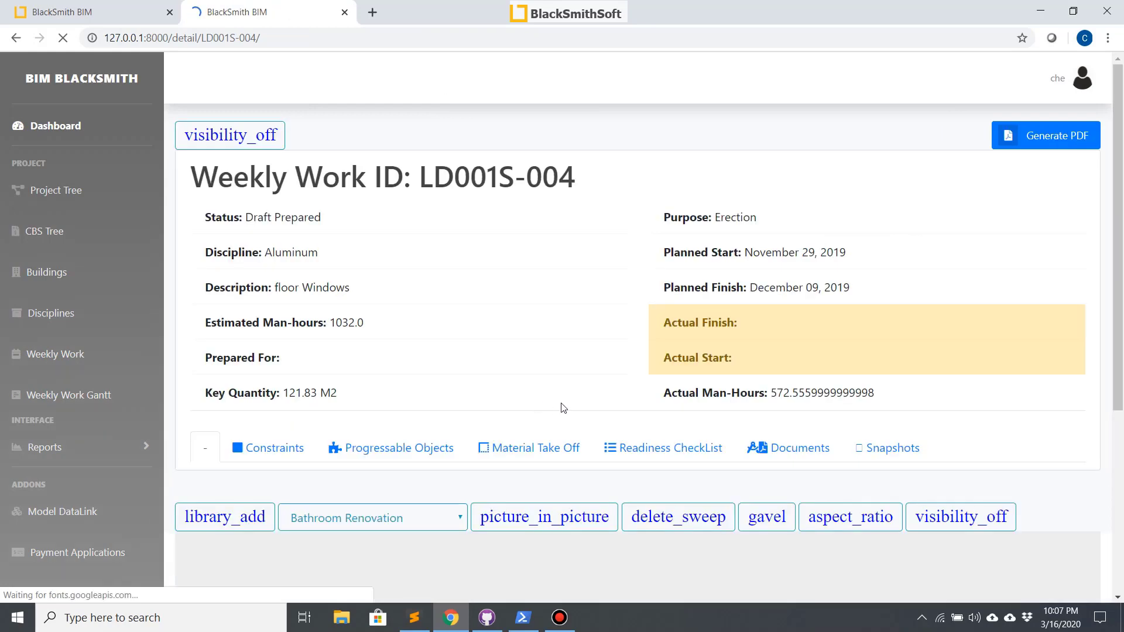
{"action": "left_click", "coordinate": [388, 446]}
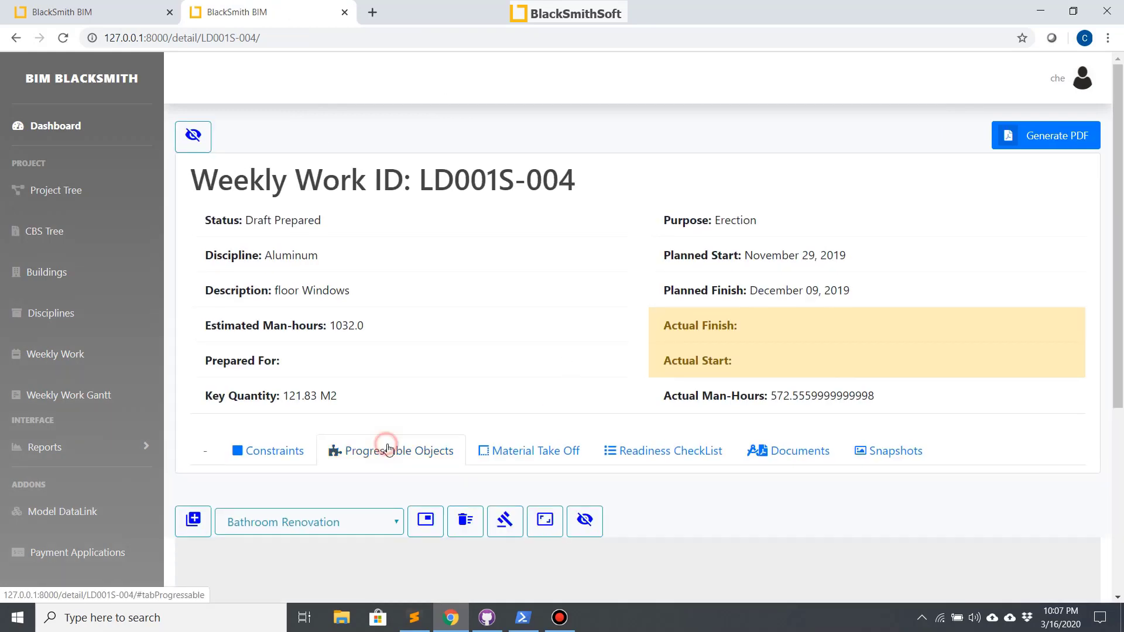
{"action": "scroll", "coordinate": [539, 280], "scroll_direction": "down", "scroll_amount": 5}
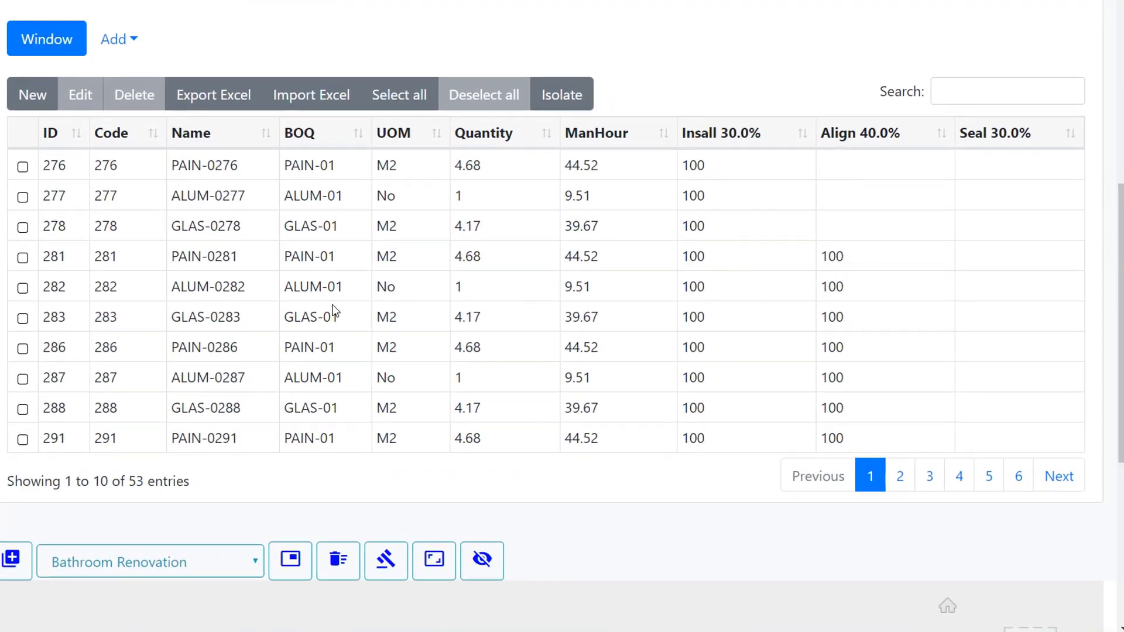
{"action": "double_click", "coordinate": [290, 287]}
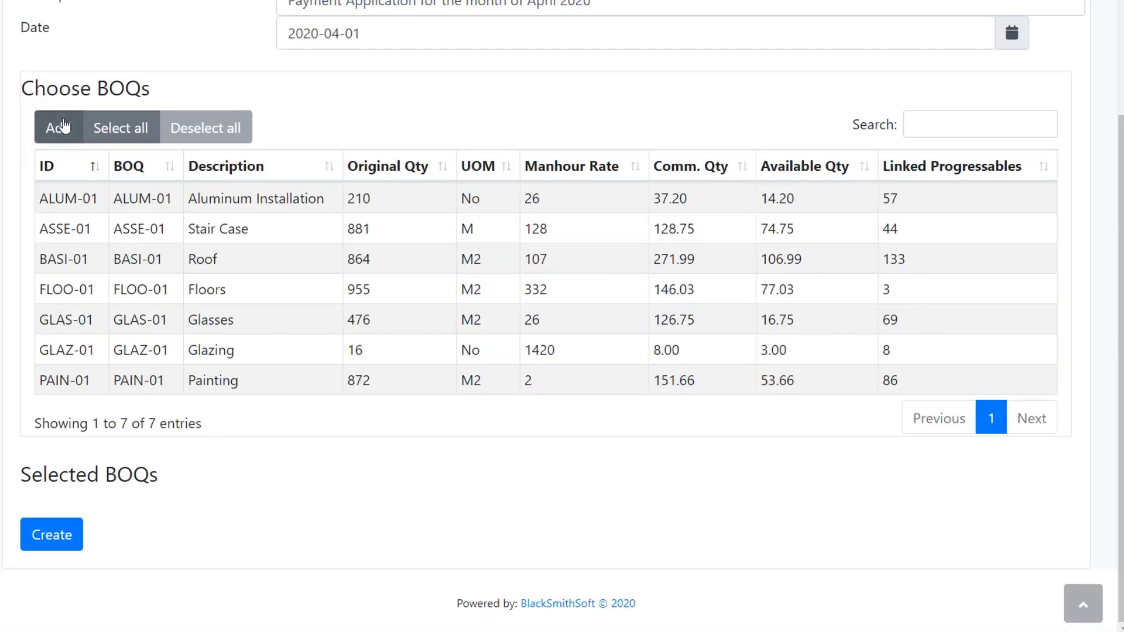
Step: Select all the BOQs available for the payment application and add them to the selected BOQs
{"action": "left_click", "coordinate": [126, 133]}
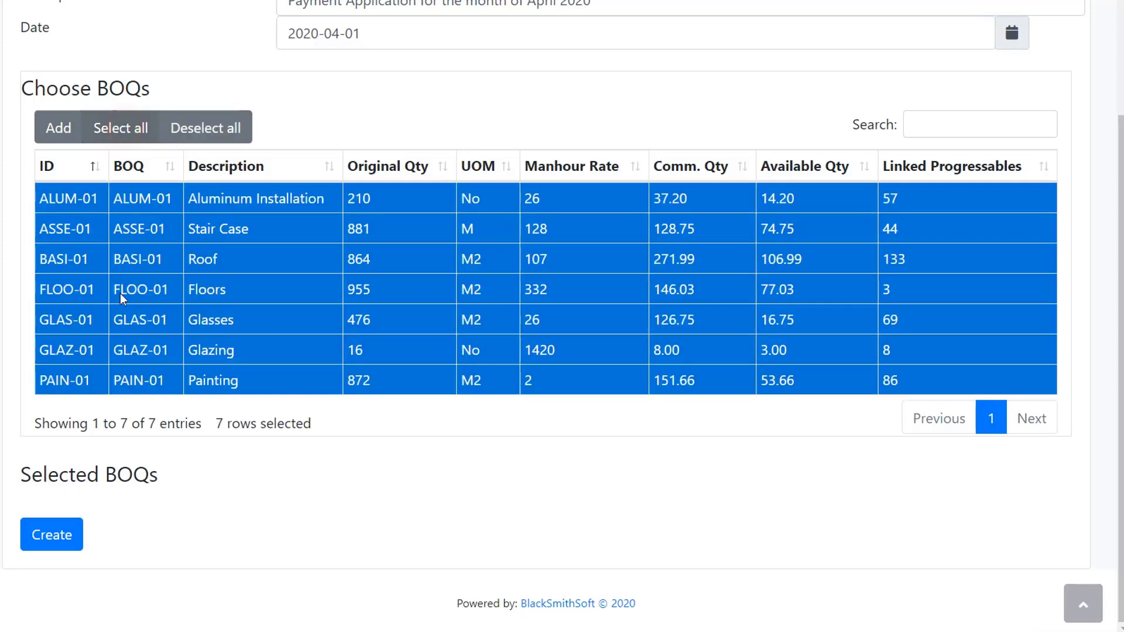
{"action": "left_click", "coordinate": [51, 127]}
{"action": "scroll", "coordinate": [369, 289], "scroll_direction": "down", "scroll_amount": 4}
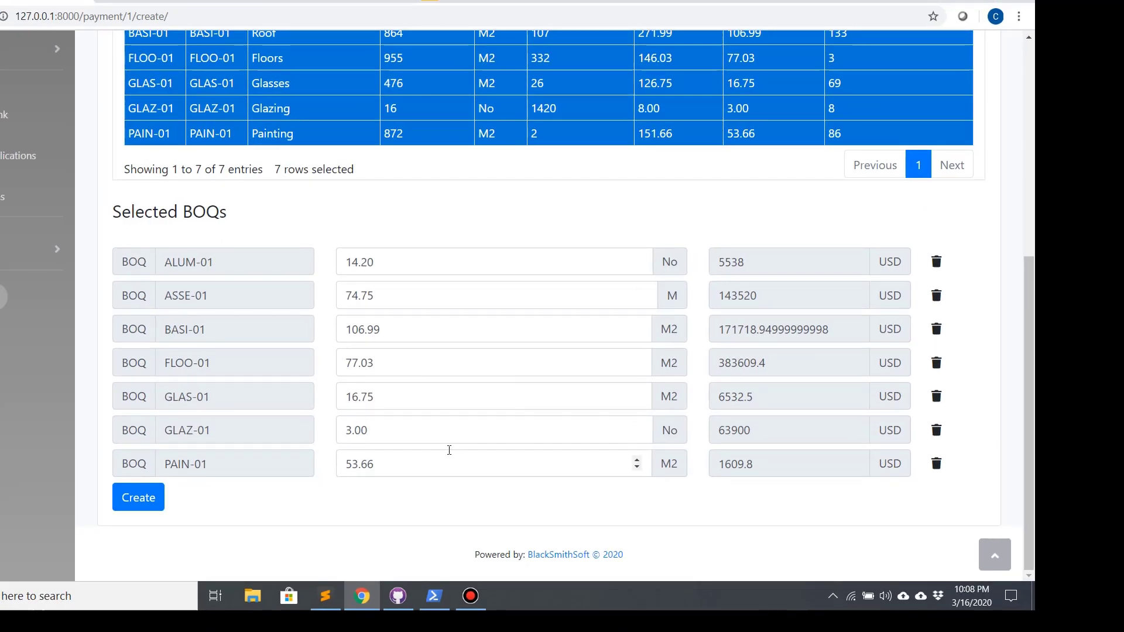
Step: Set the quantity of the selected BOQ BASI-01 to 80 M2
{"action": "scroll", "coordinate": [376, 383], "scroll_direction": "up", "scroll_amount": 3}
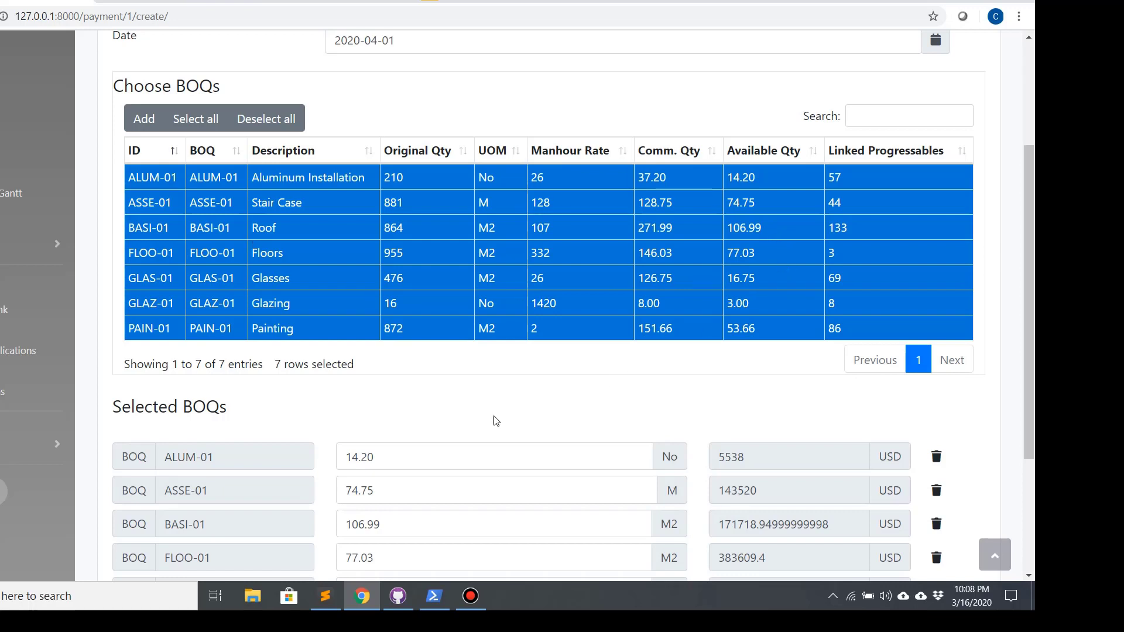
{"action": "scroll", "coordinate": [597, 376], "scroll_direction": "down", "scroll_amount": 3}
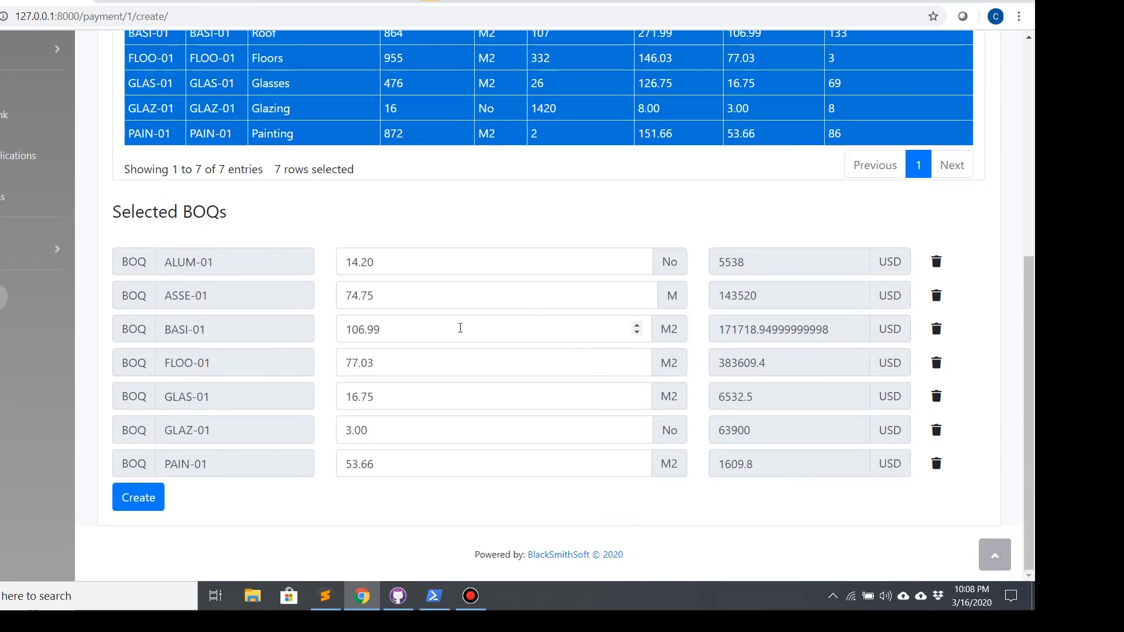
{"action": "left_click_drag", "start_coordinate": [397, 333], "coordinate": [357, 327]}
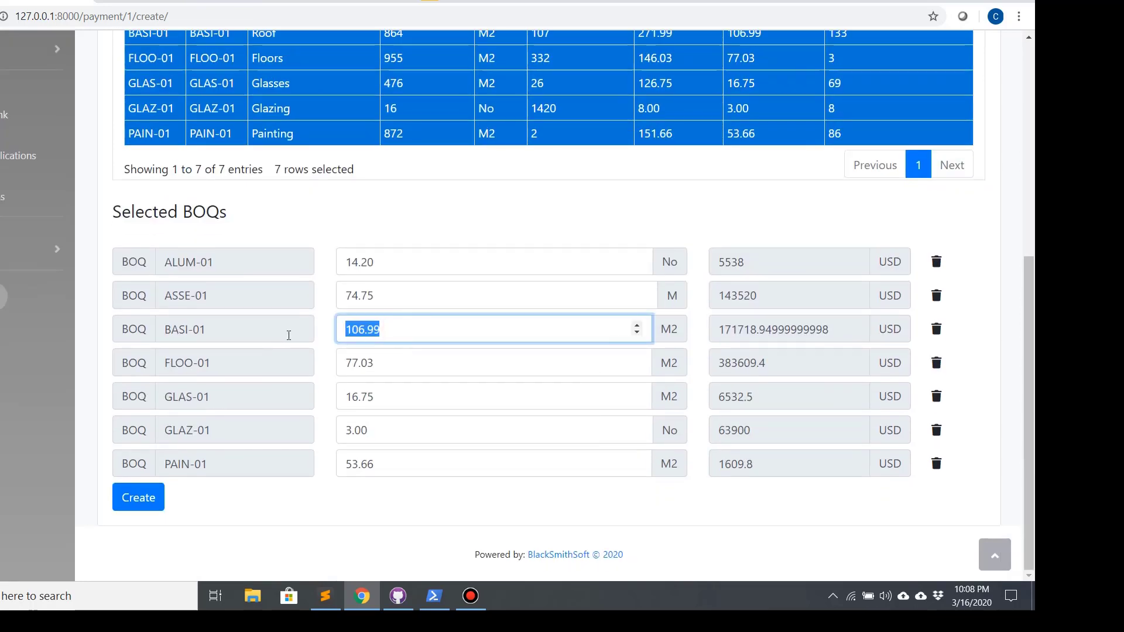
{"action": "type", "text": "80"}
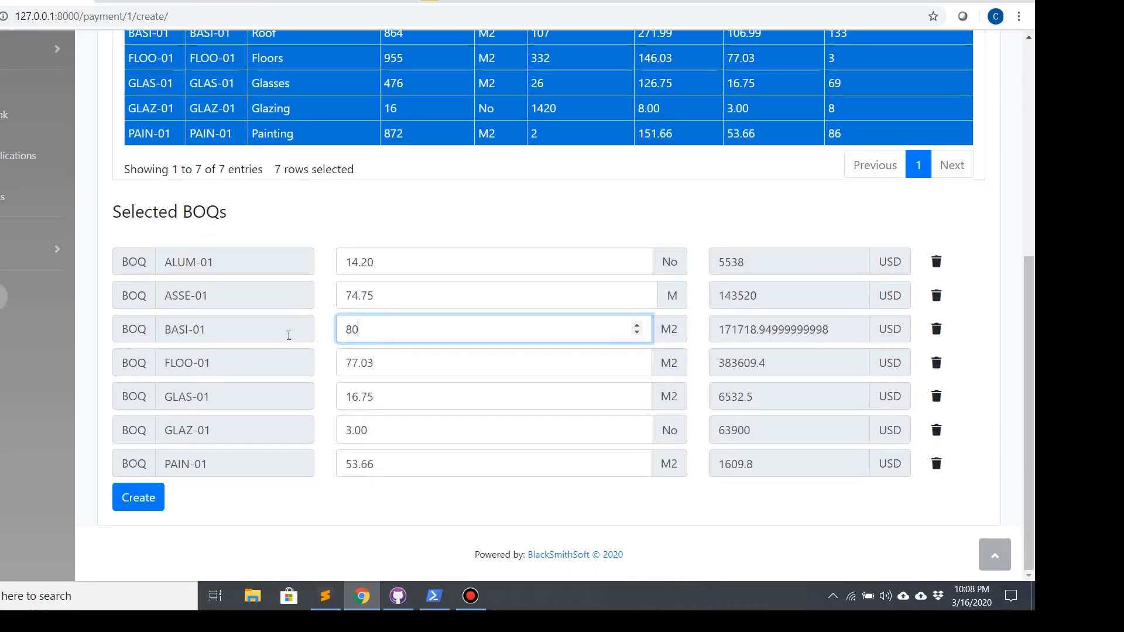
{"action": "left_click", "coordinate": [563, 200]}
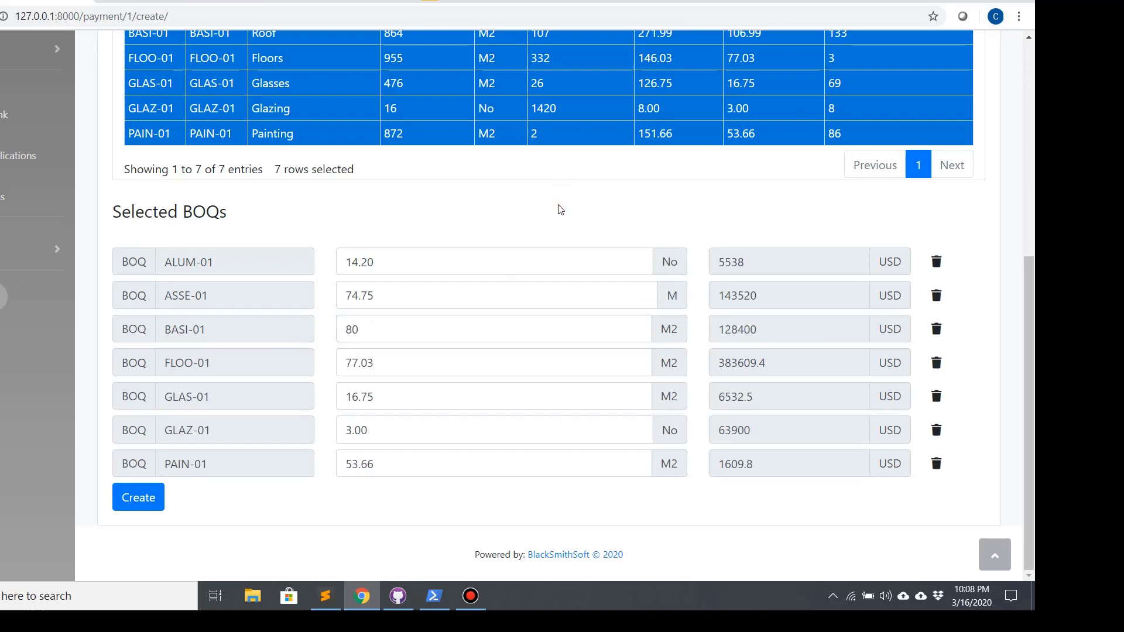
Step: Create the payment application with the selected BOQs
{"action": "scroll", "coordinate": [559, 225], "scroll_direction": "up", "scroll_amount": 3}
{"action": "scroll", "coordinate": [527, 263], "scroll_direction": "down", "scroll_amount": 3}
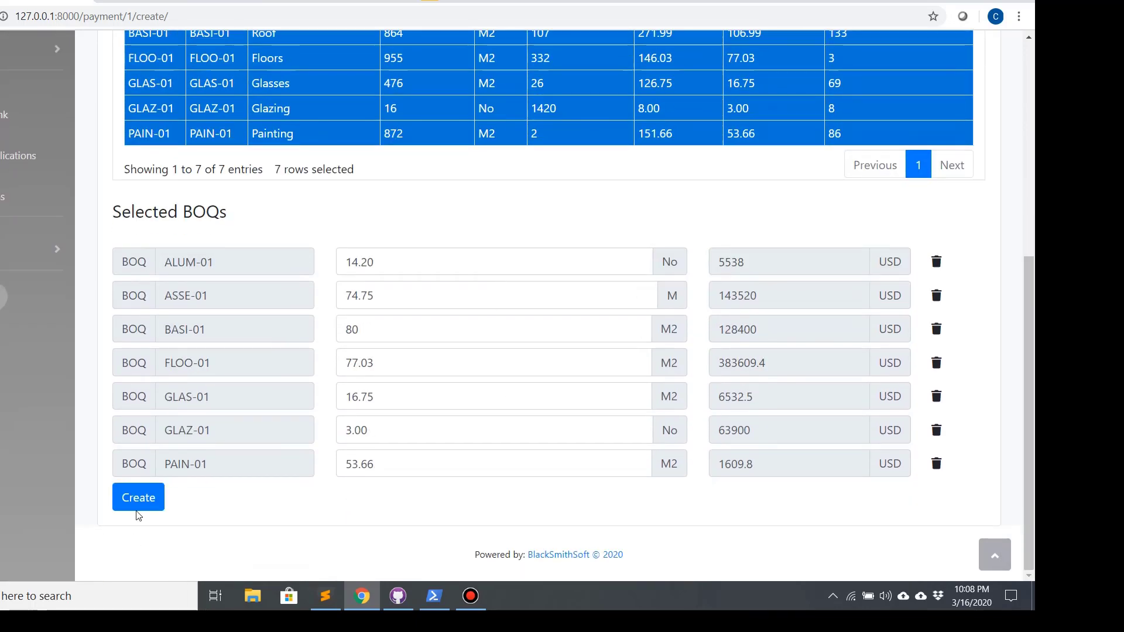
{"action": "left_click", "coordinate": [131, 506]}
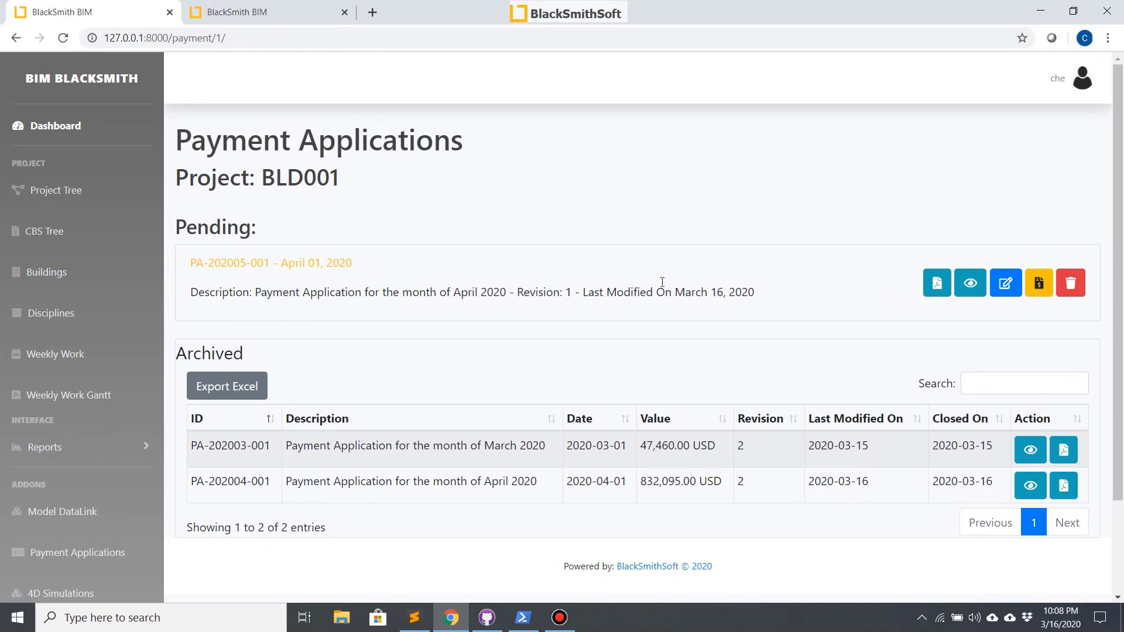
Step: Open the printable PDF of pending payment application PA-202005-001 and view it down to the signatures
{"action": "left_click", "coordinate": [936, 282]}
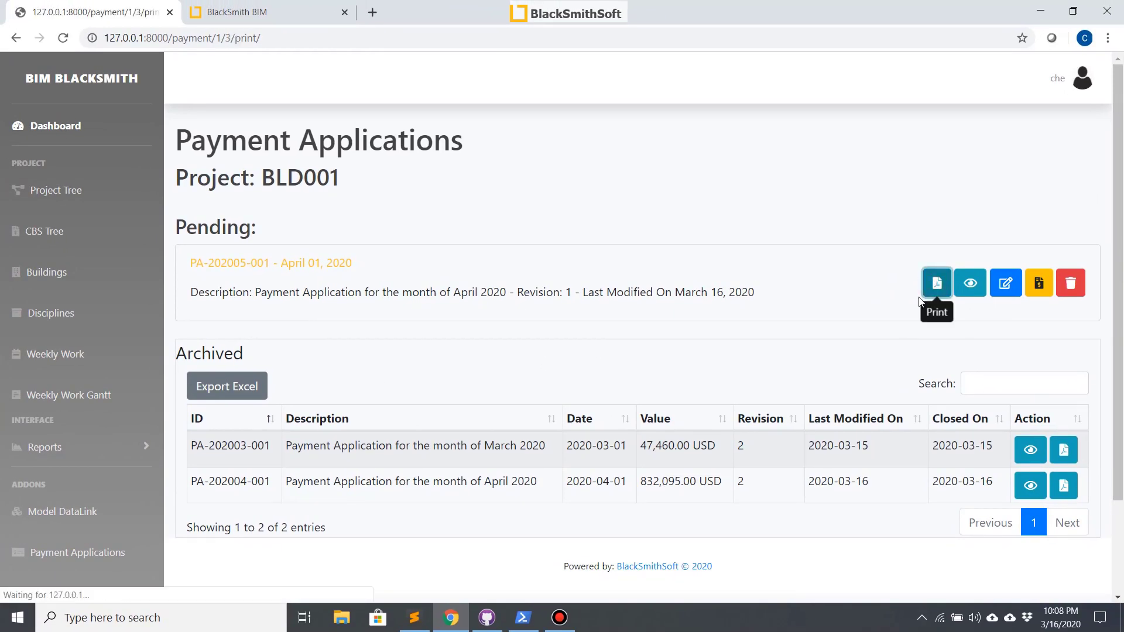
{"action": "scroll", "coordinate": [595, 293], "scroll_direction": "down", "scroll_amount": 4}
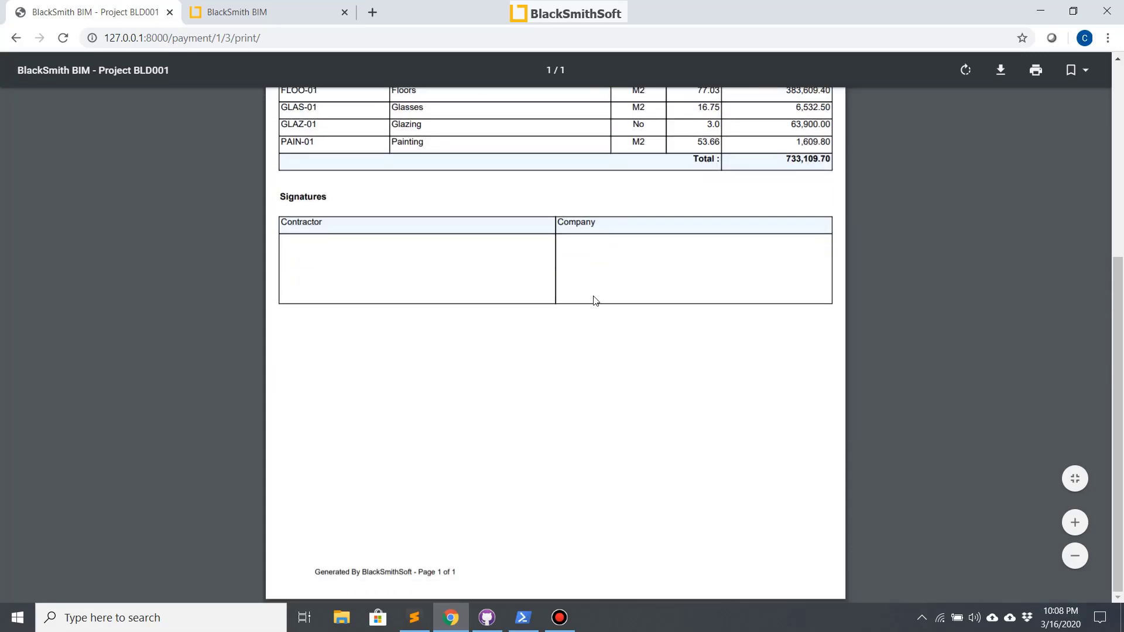
Step: Leave the PDF, review the on-screen details of pending payment application PA-202005-001 down to the total, and return to the payment applications list
{"action": "scroll", "coordinate": [561, 345], "scroll_direction": "up", "scroll_amount": 3}
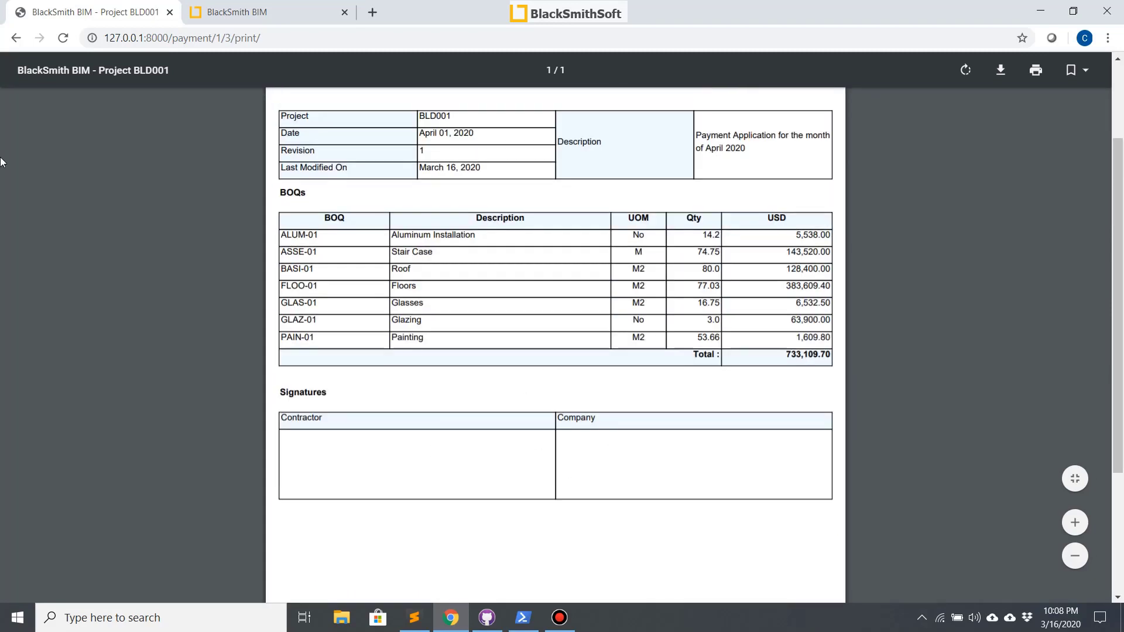
{"action": "left_click", "coordinate": [16, 37]}
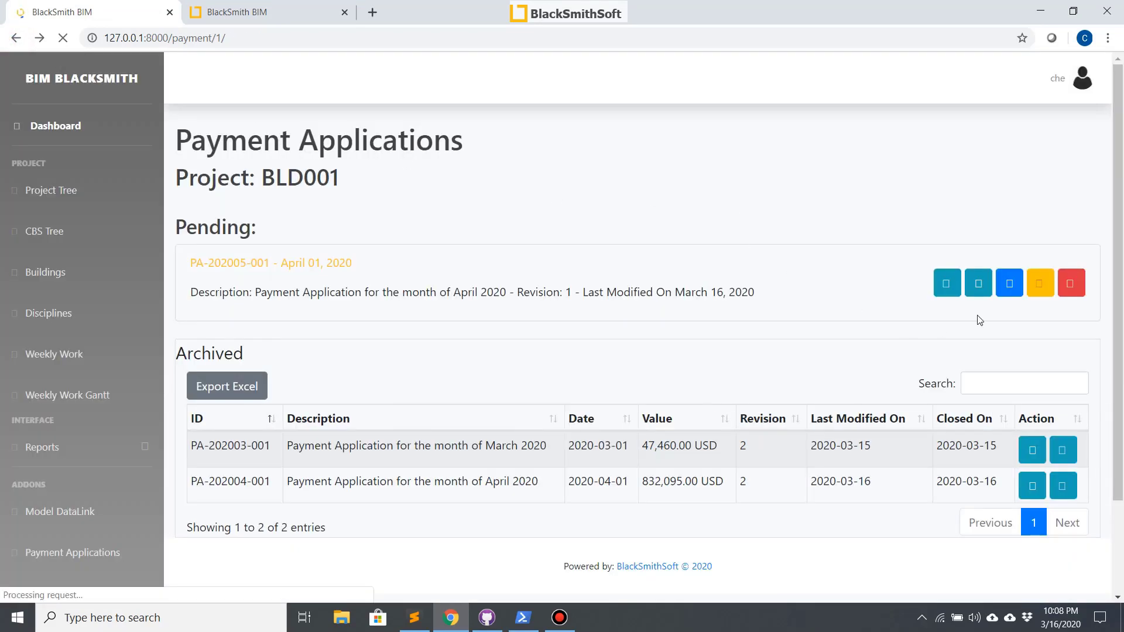
{"action": "left_click", "coordinate": [981, 285]}
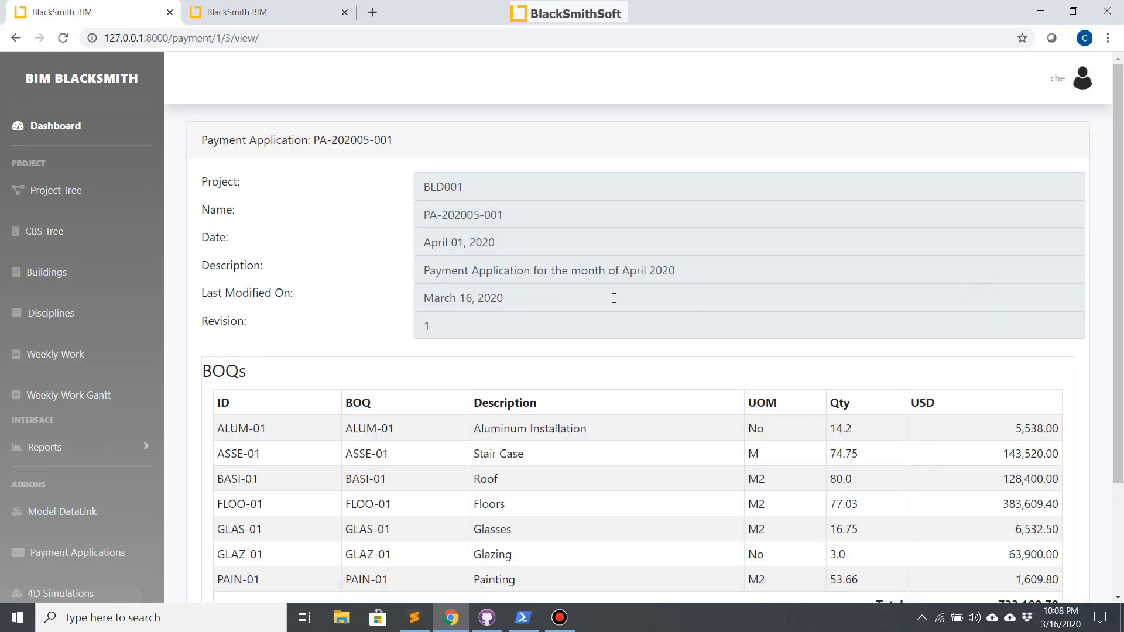
{"action": "scroll", "coordinate": [614, 302], "scroll_direction": "down", "scroll_amount": 3}
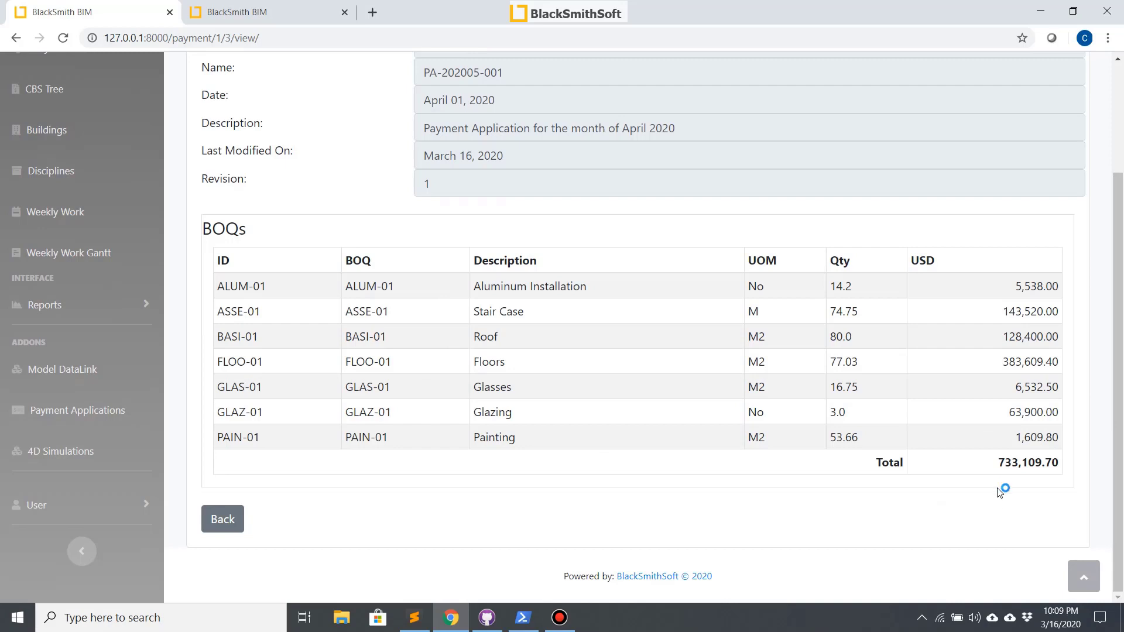
{"action": "left_click_drag", "start_coordinate": [997, 462], "coordinate": [1066, 473]}
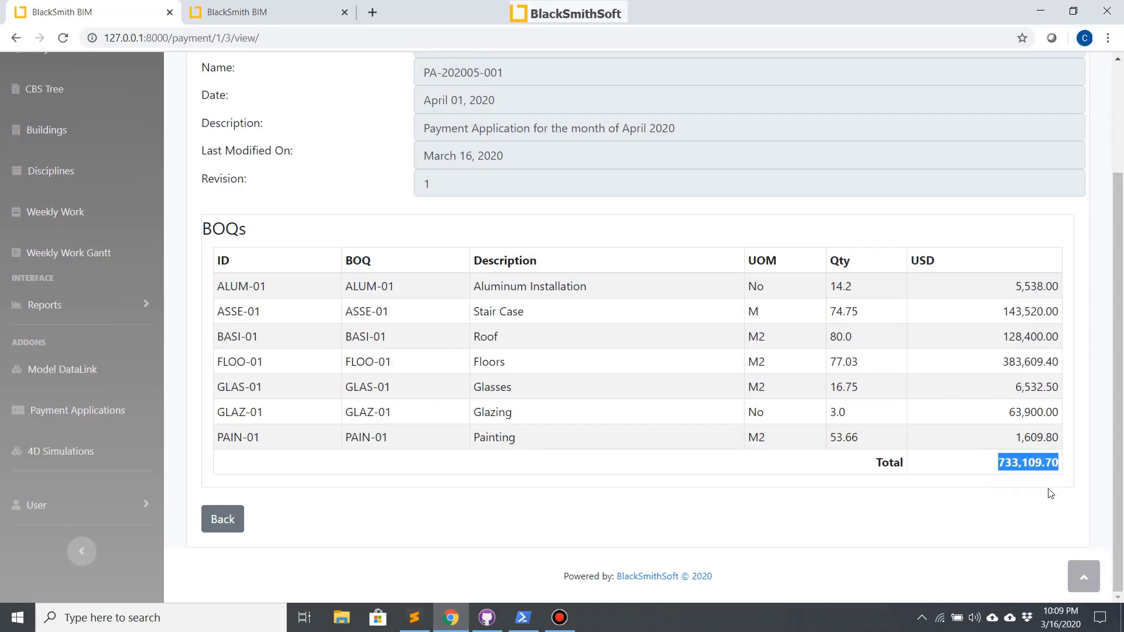
{"action": "left_click", "coordinate": [925, 519]}
{"action": "left_click", "coordinate": [20, 39]}
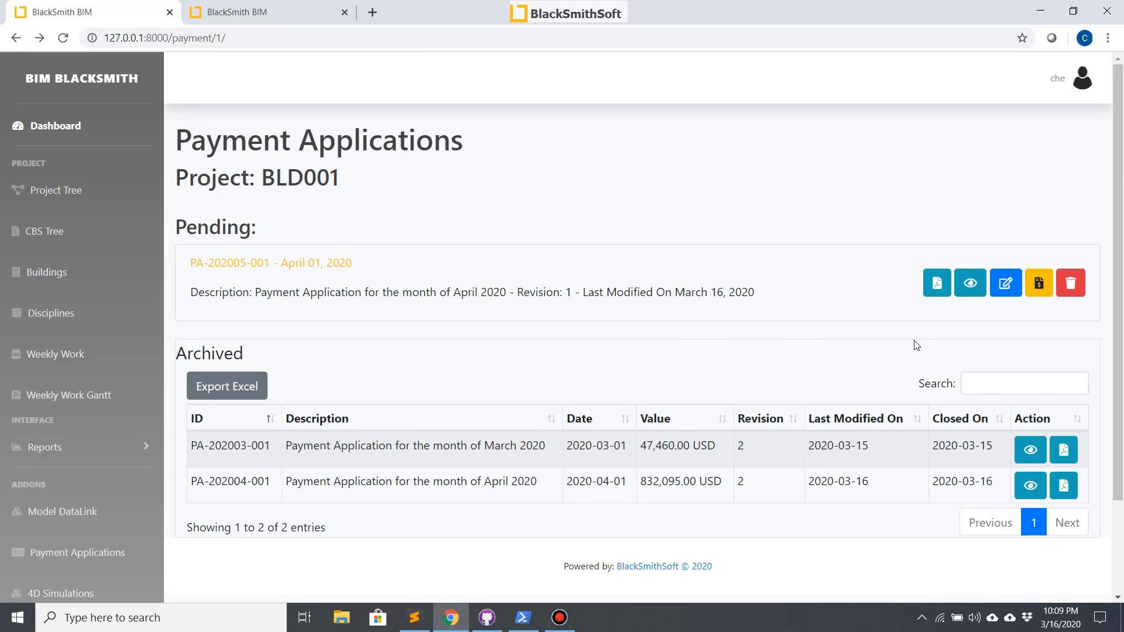
Step: Open pending payment application PA-202005-001 for updating and set the quantity of selected BOQ ASSE-01 to 60 M
{"action": "left_click", "coordinate": [1006, 282]}
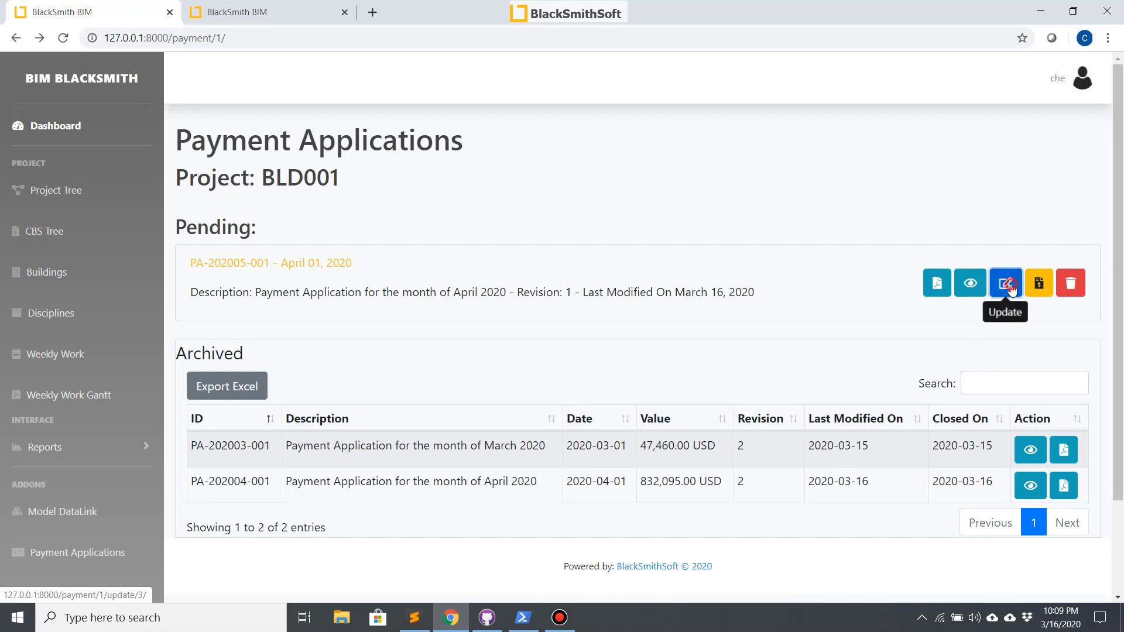
{"action": "scroll", "coordinate": [529, 376], "scroll_direction": "down", "scroll_amount": 4}
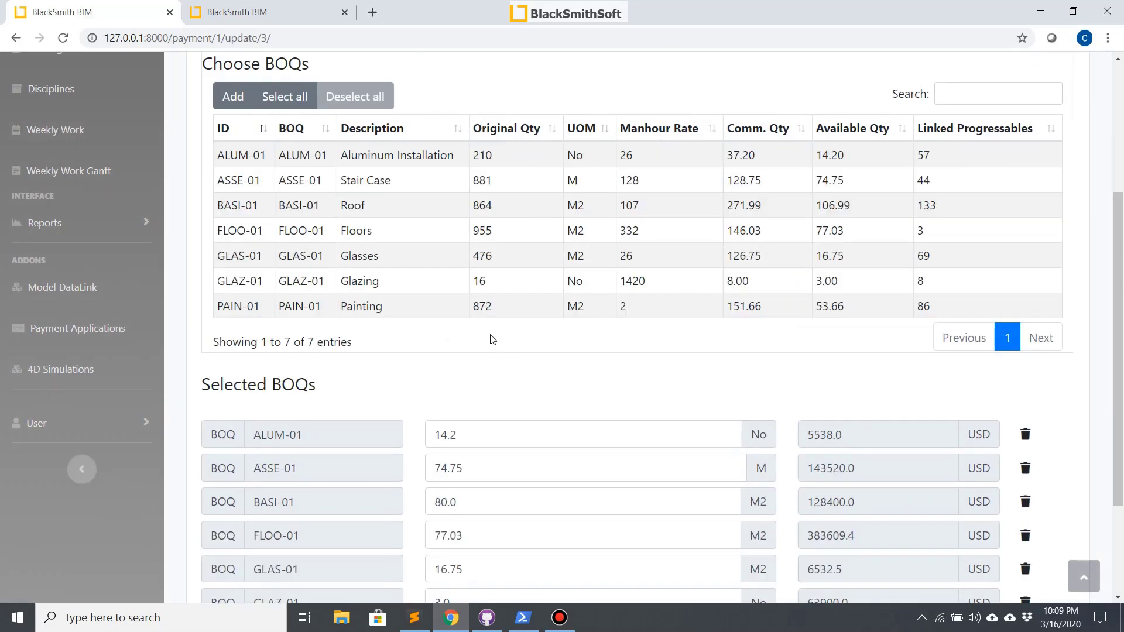
{"action": "scroll", "coordinate": [492, 363], "scroll_direction": "down", "scroll_amount": 3}
{"action": "left_click_drag", "start_coordinate": [449, 317], "coordinate": [402, 316]}
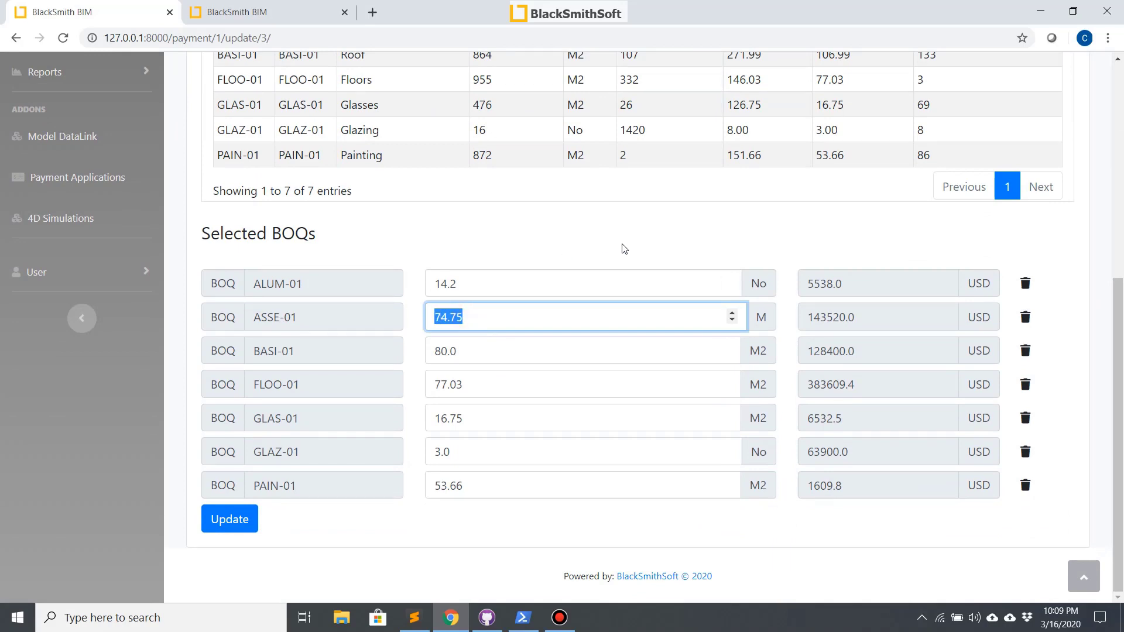
{"action": "type", "text": "60"}
Step: Set the selected BOQ quantities to 11 M2 for GLAS-01 and 60 M2 for FLOO-01, and save the updated payment application
{"action": "left_click", "coordinate": [505, 425]}
{"action": "double_click", "coordinate": [501, 422]}
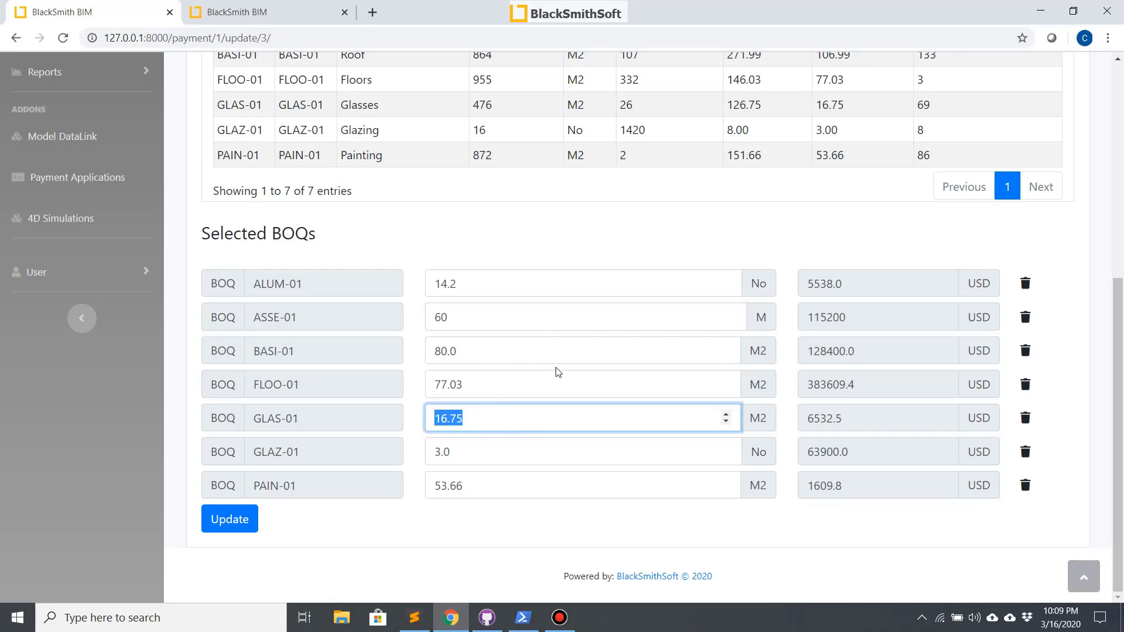
{"action": "type", "text": "11"}
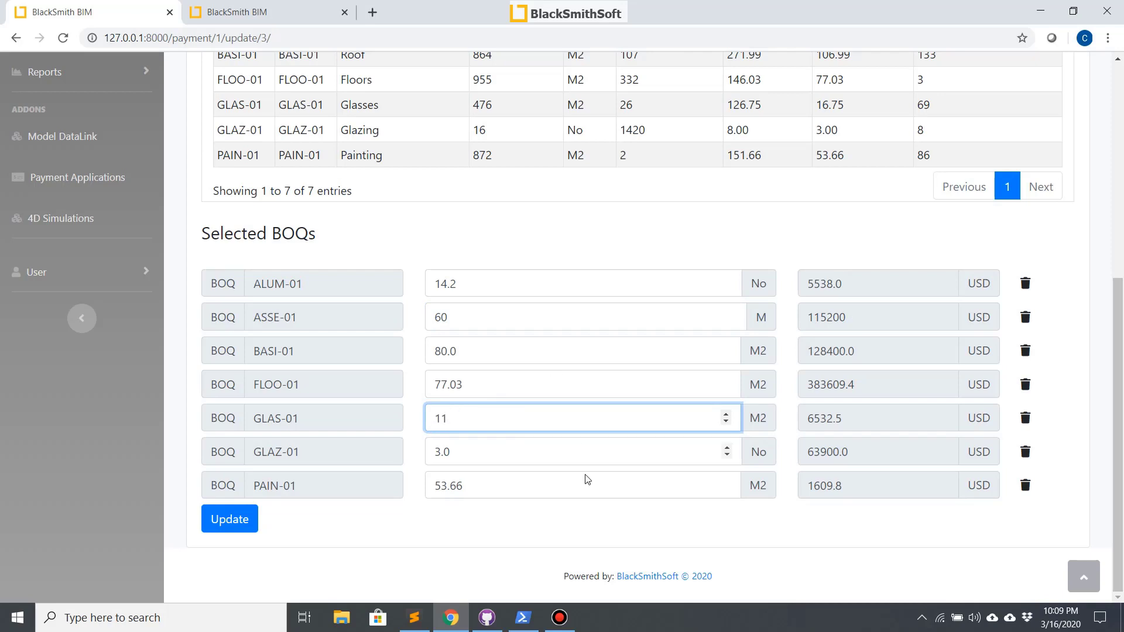
{"action": "left_click", "coordinate": [506, 381]}
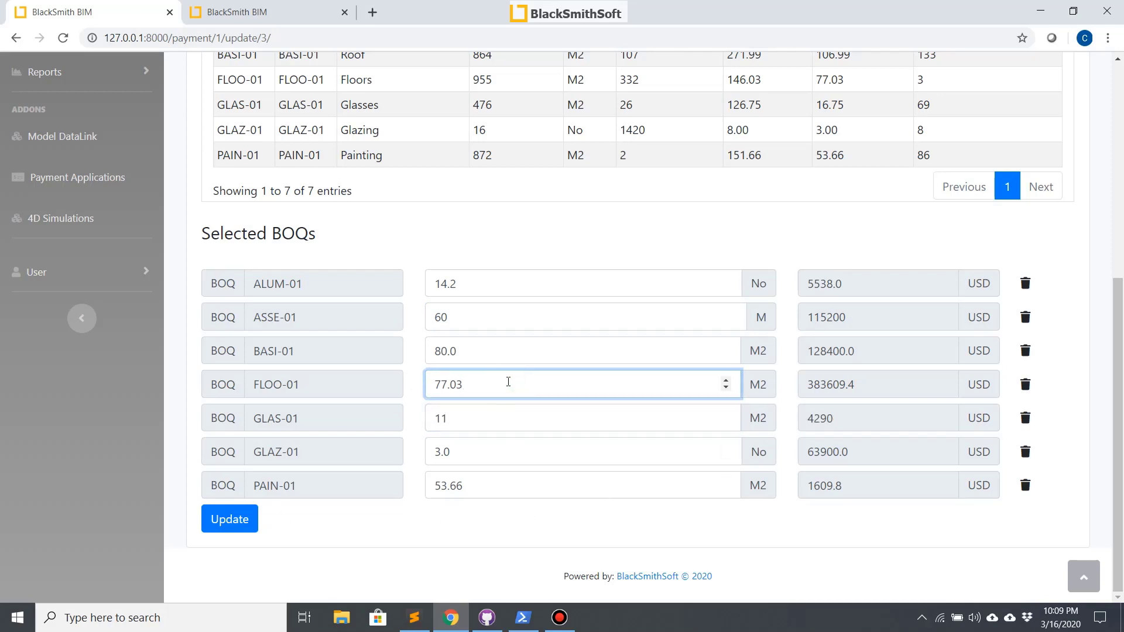
{"action": "double_click", "coordinate": [481, 385]}
{"action": "type", "text": "60"}
{"action": "left_click", "coordinate": [231, 520]}
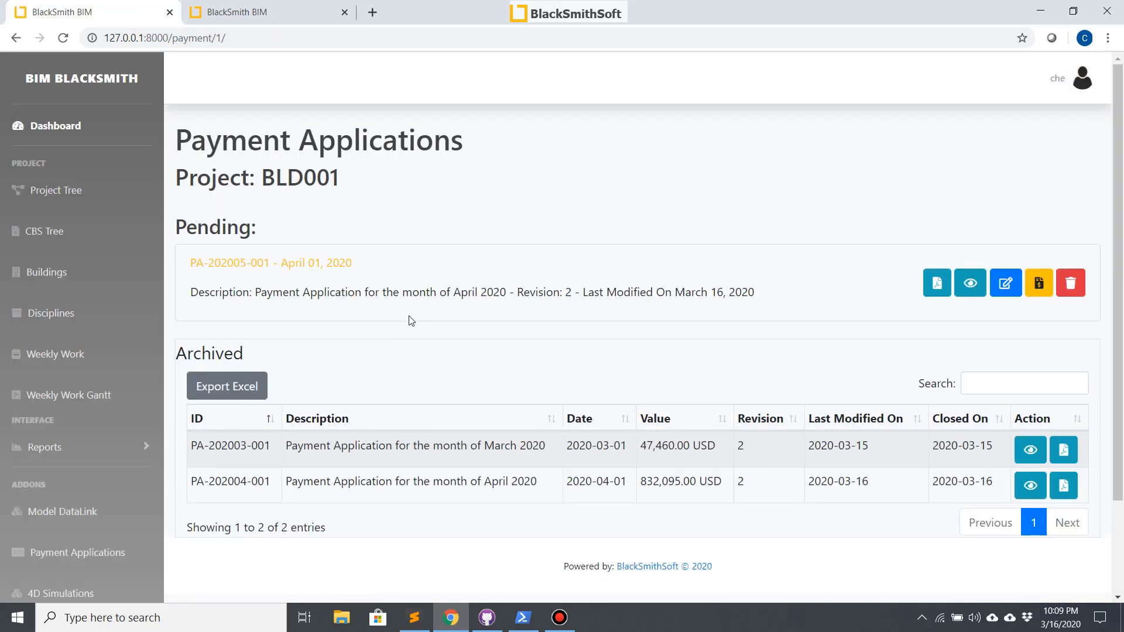
Step: Settle pending payment application PA-202005-001 after reviewing its BOQs and total
{"action": "left_click", "coordinate": [1038, 285]}
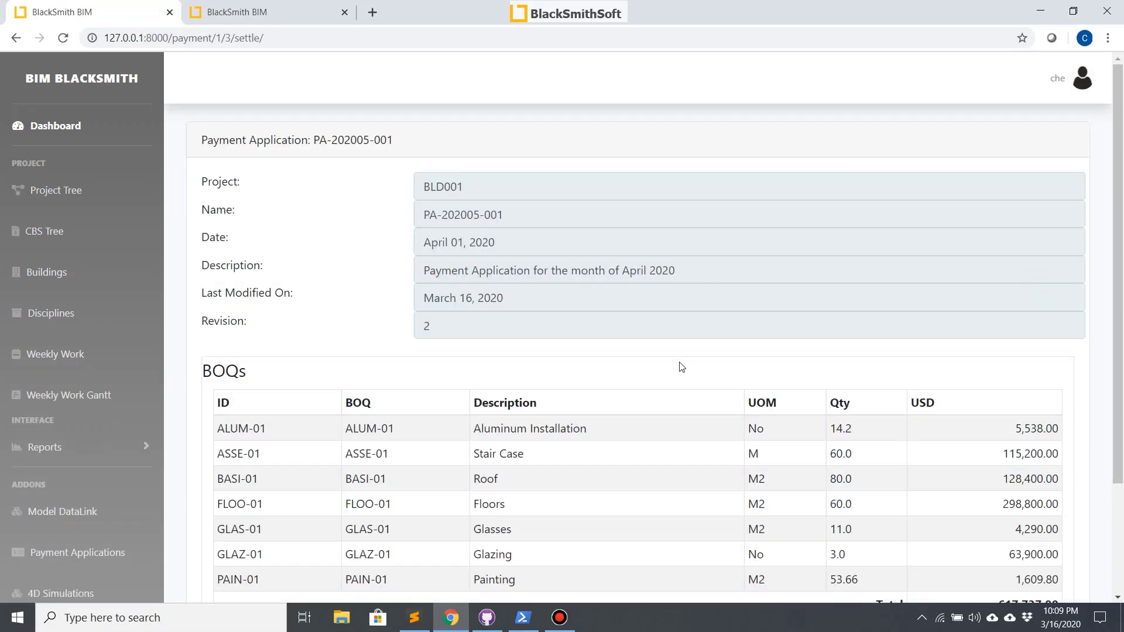
{"action": "scroll", "coordinate": [442, 266], "scroll_direction": "down", "scroll_amount": 3}
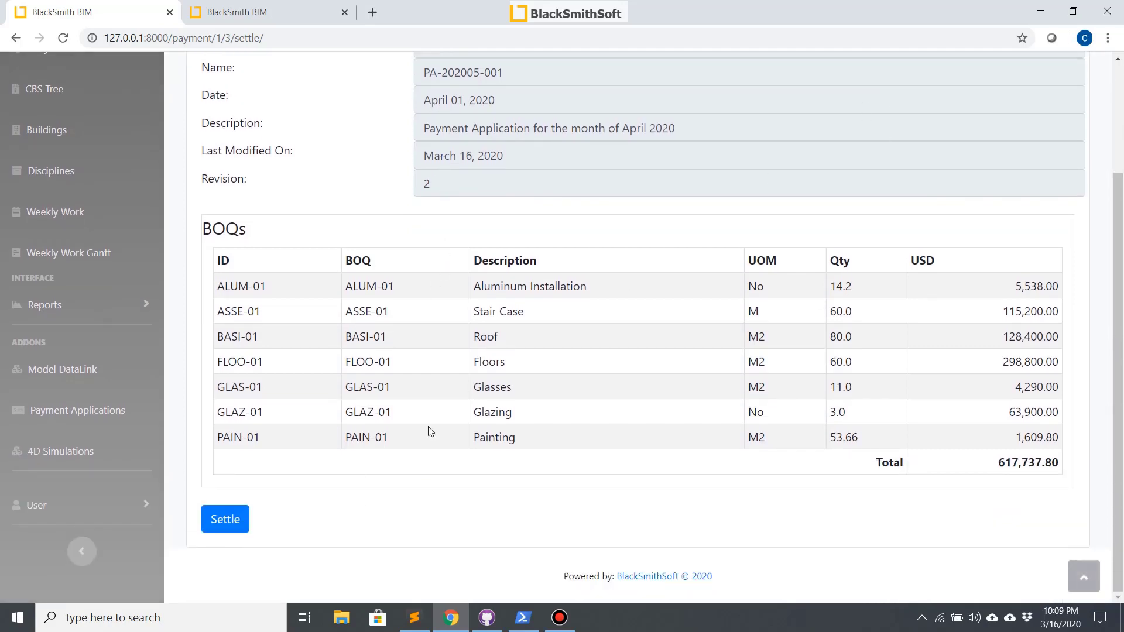
{"action": "left_click", "coordinate": [232, 521]}
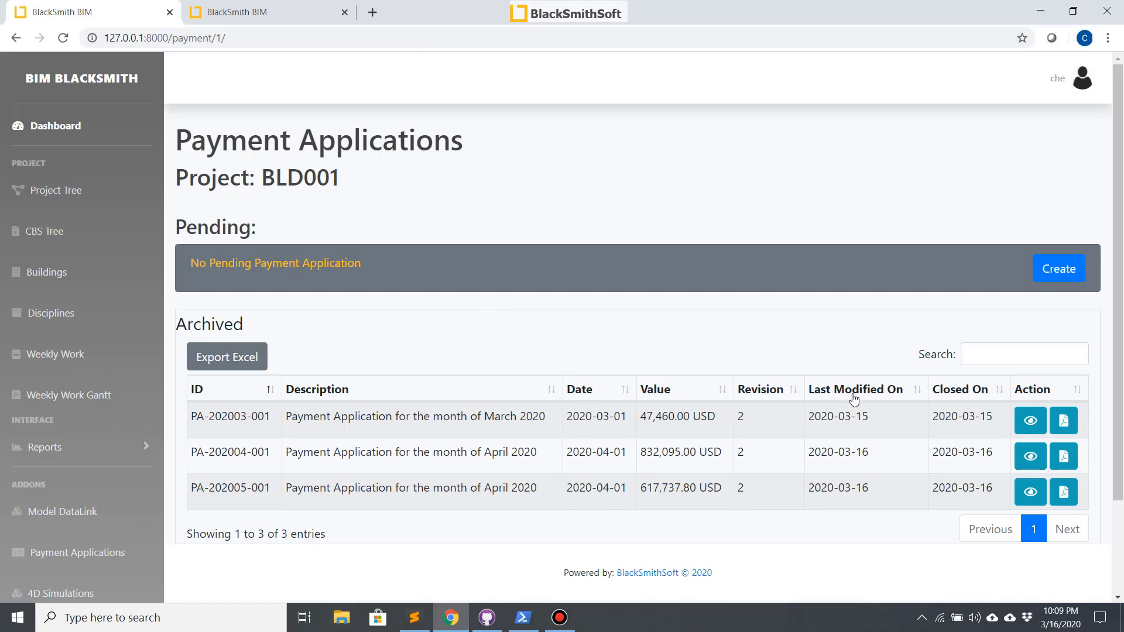
Step: View the printable PDF of archived payment application PA-202005-001 and return to the payment applications list
{"action": "scroll", "coordinate": [372, 571], "scroll_direction": "down", "scroll_amount": 2}
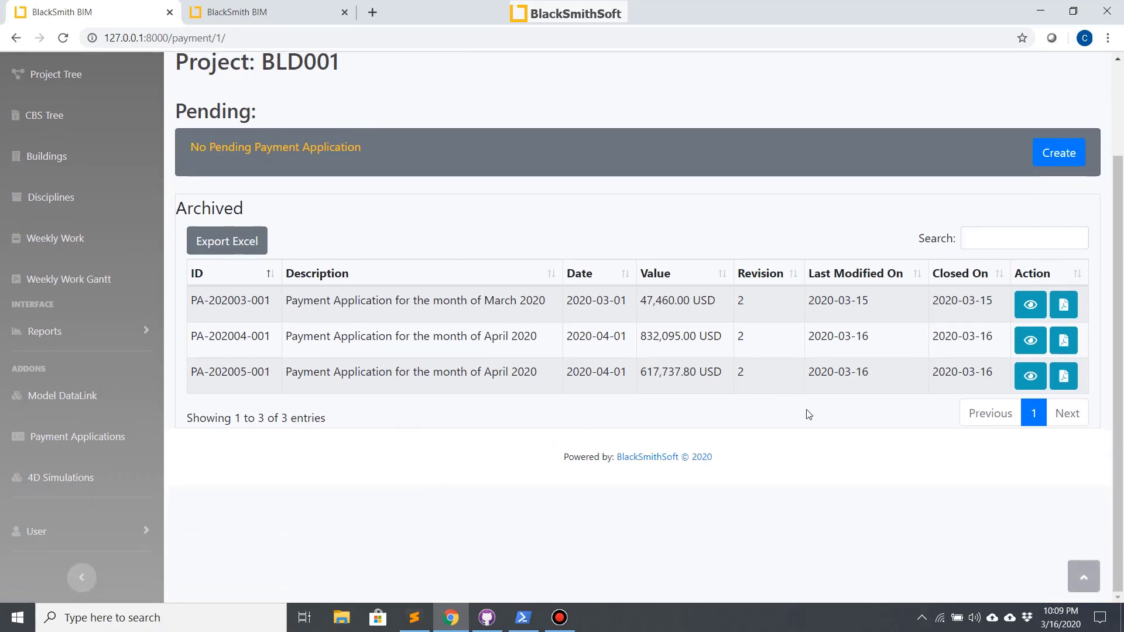
{"action": "left_click", "coordinate": [1063, 376]}
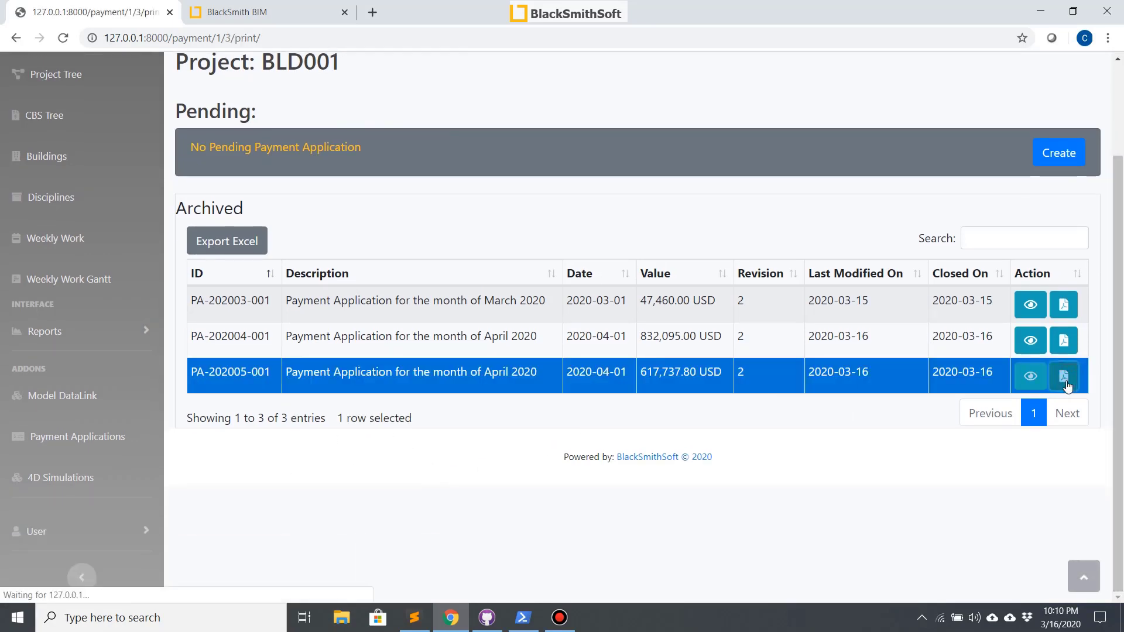
{"action": "scroll", "coordinate": [532, 401], "scroll_direction": "down", "scroll_amount": 5}
{"action": "scroll", "coordinate": [531, 401], "scroll_direction": "up", "scroll_amount": 5}
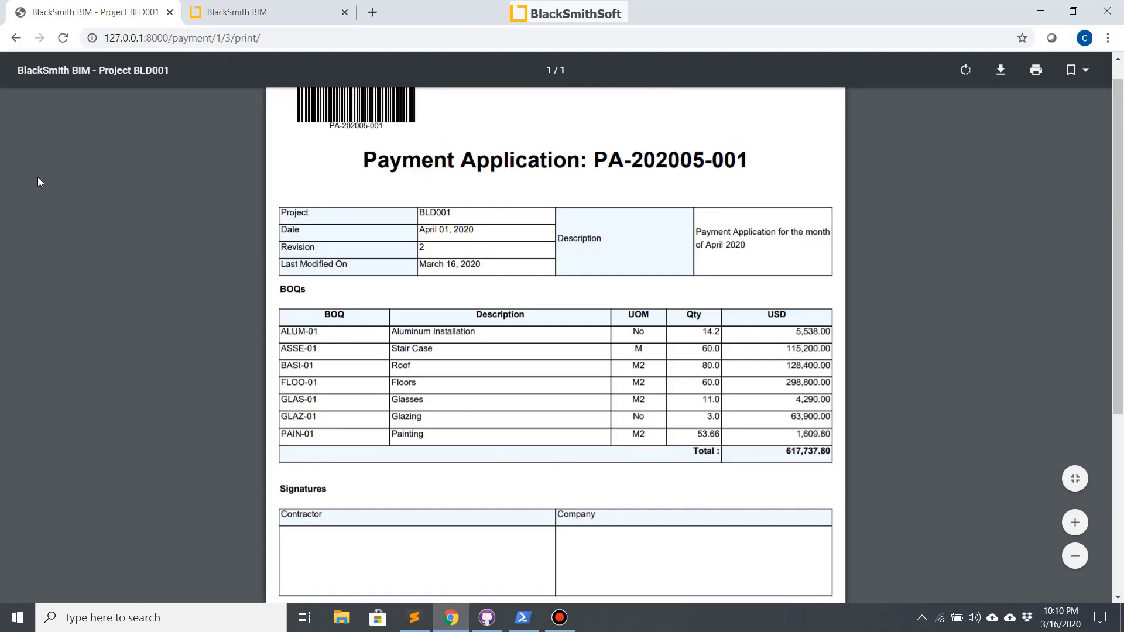
{"action": "left_click", "coordinate": [16, 37]}
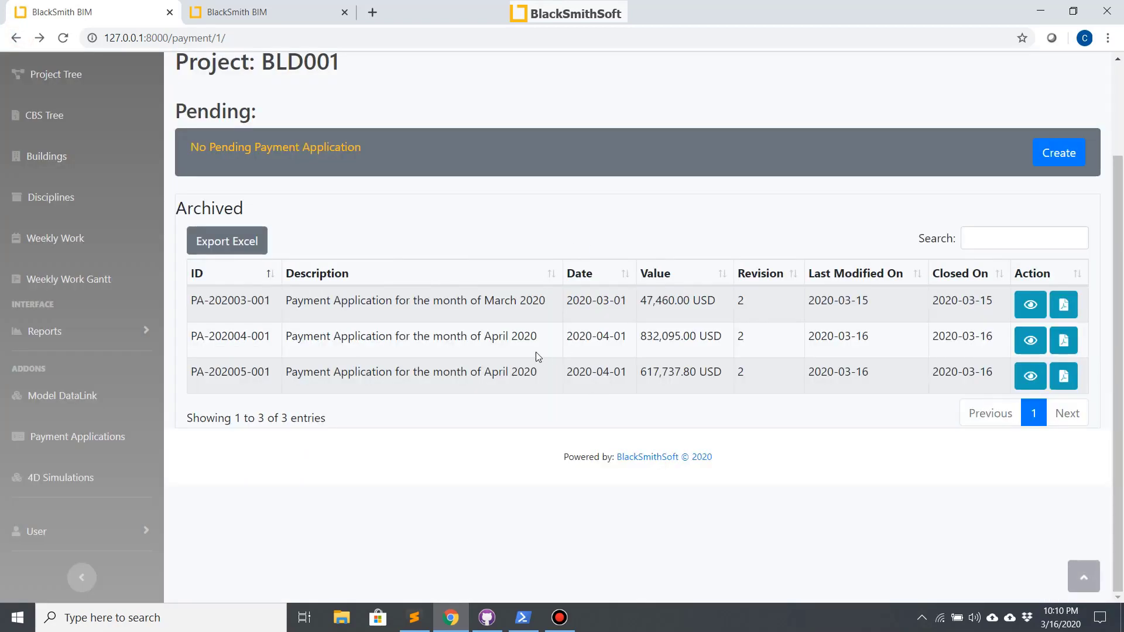